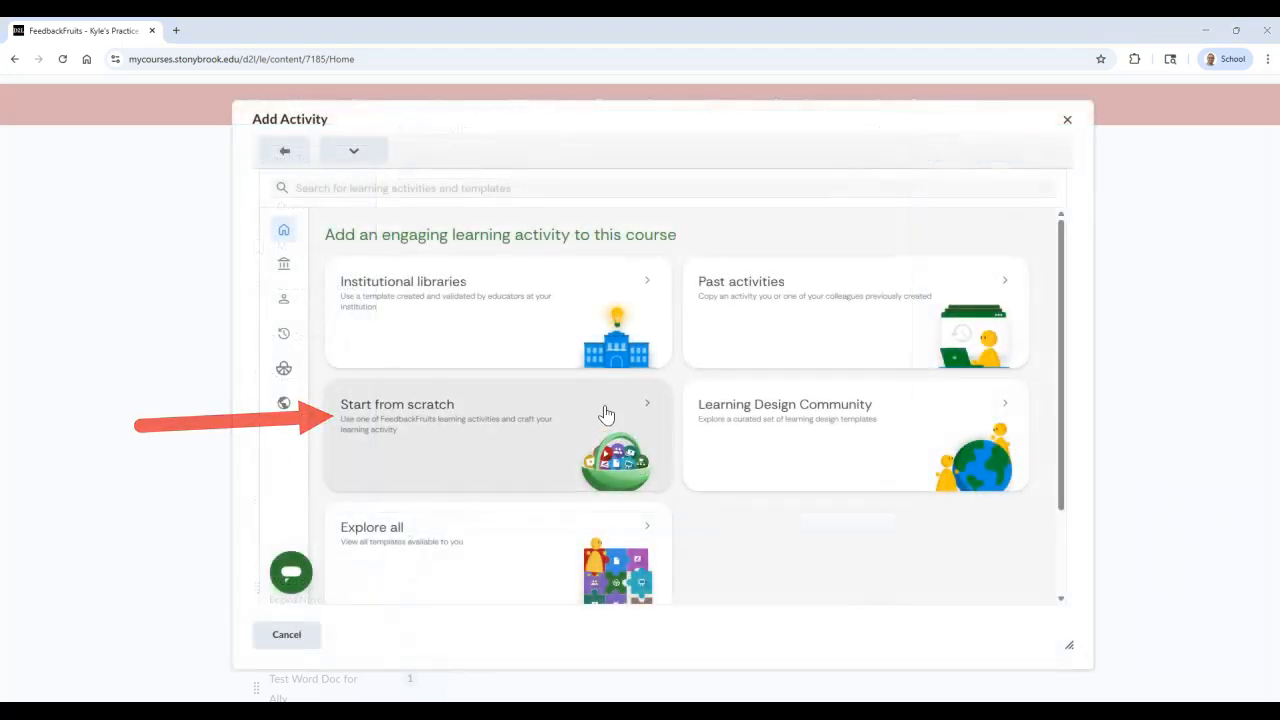
Create a Group Formation activity from scratch and name it "Group Formation Activity".
click(605, 413)
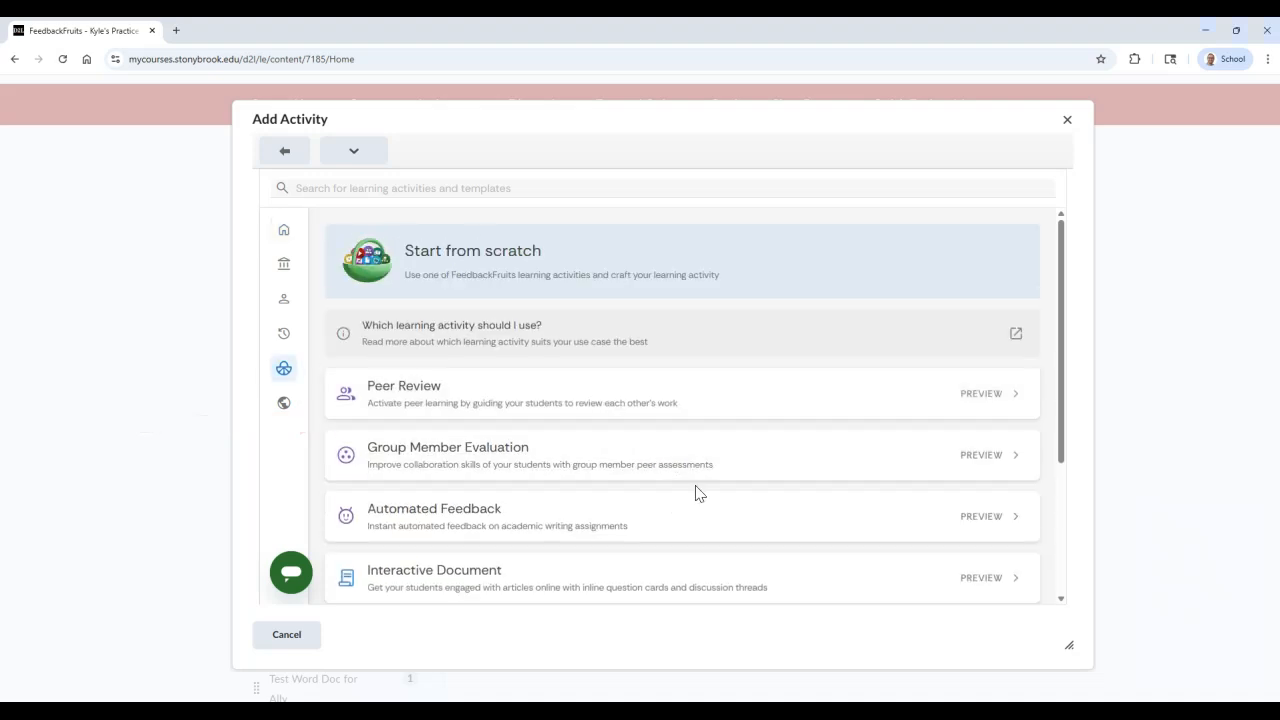
drag(1060, 366, 1040, 500)
click(670, 494)
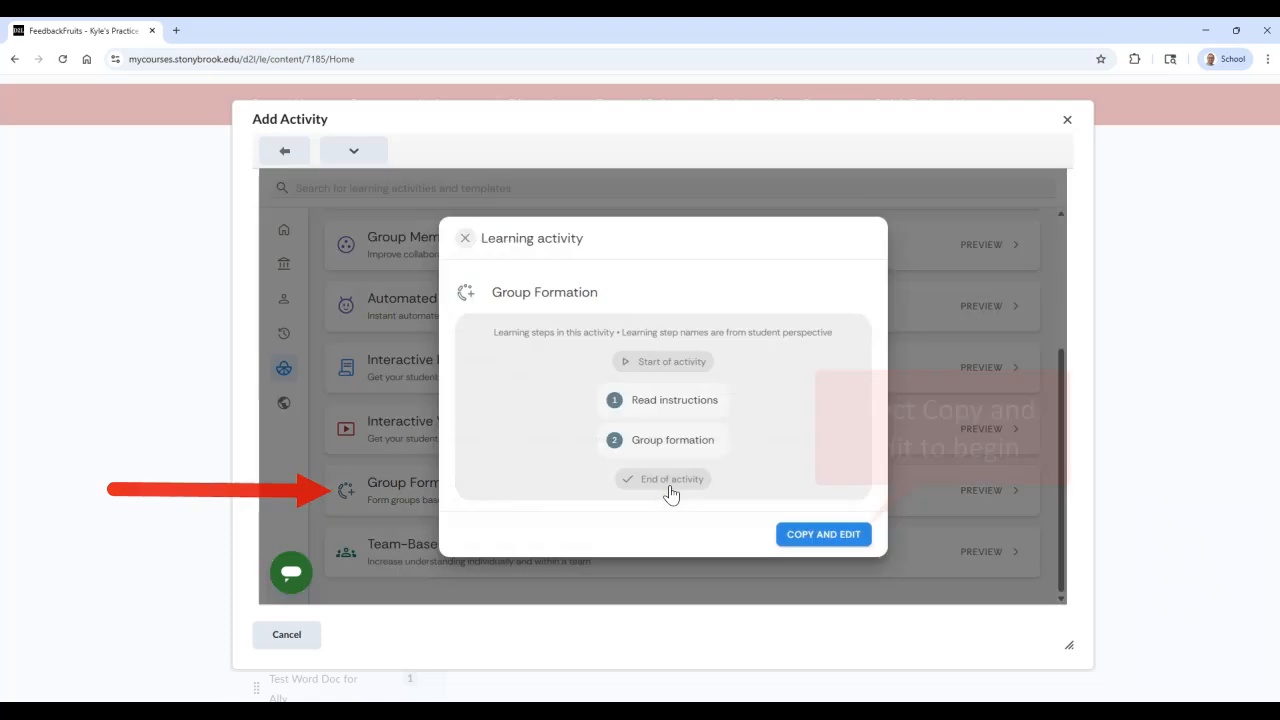
click(838, 537)
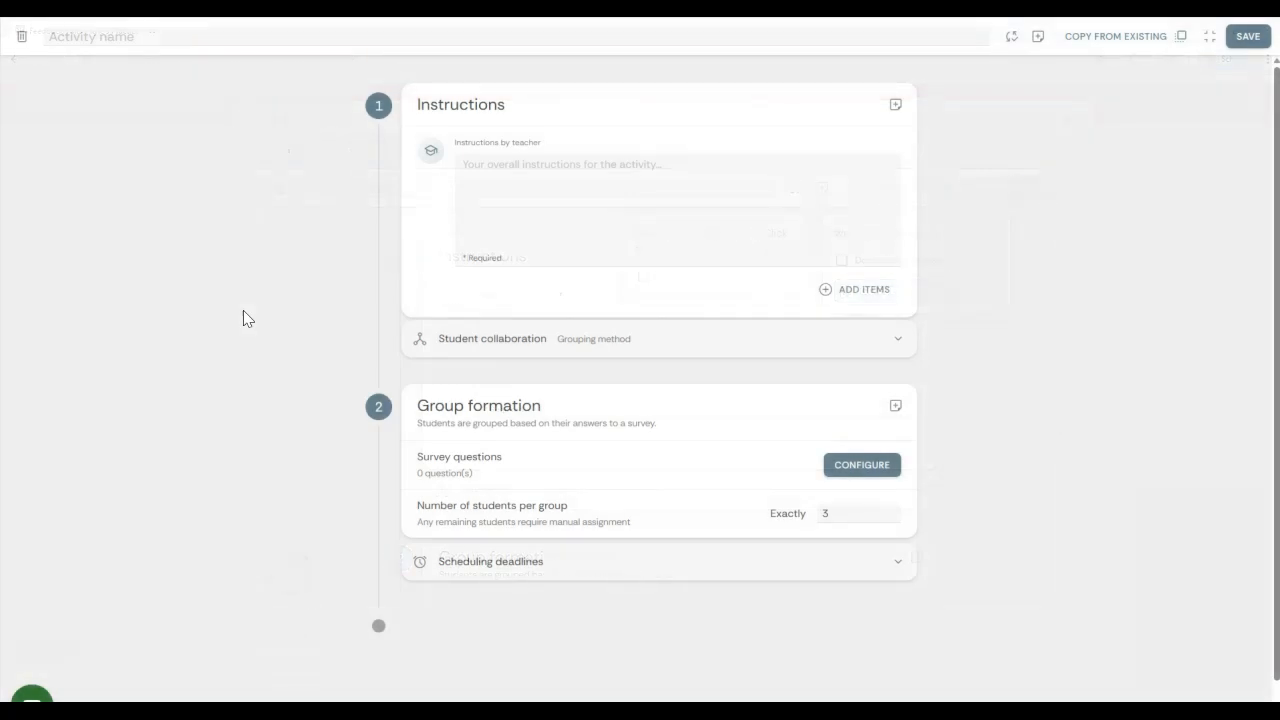
click(187, 40)
text(Group Formation Activity)
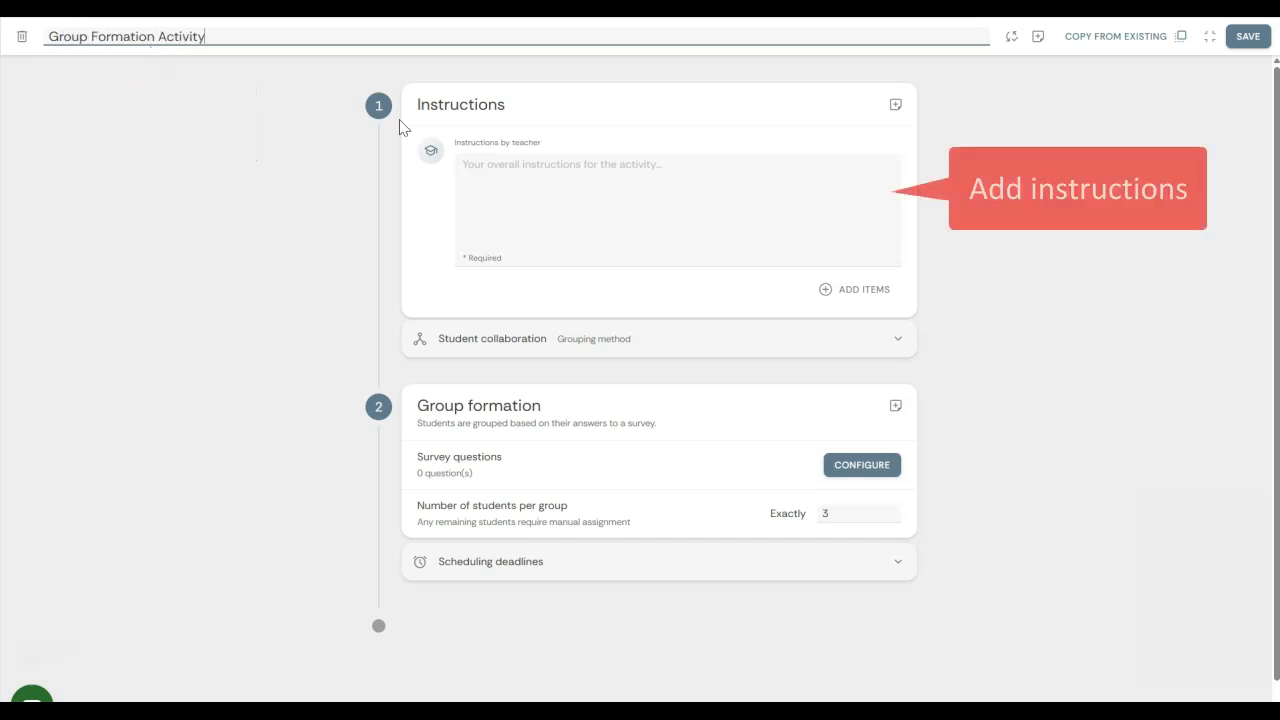
Write the teacher instructions: "Please complete the survey below, this will be used to determine who your group partner will be.".
click(580, 180)
text(Ple)
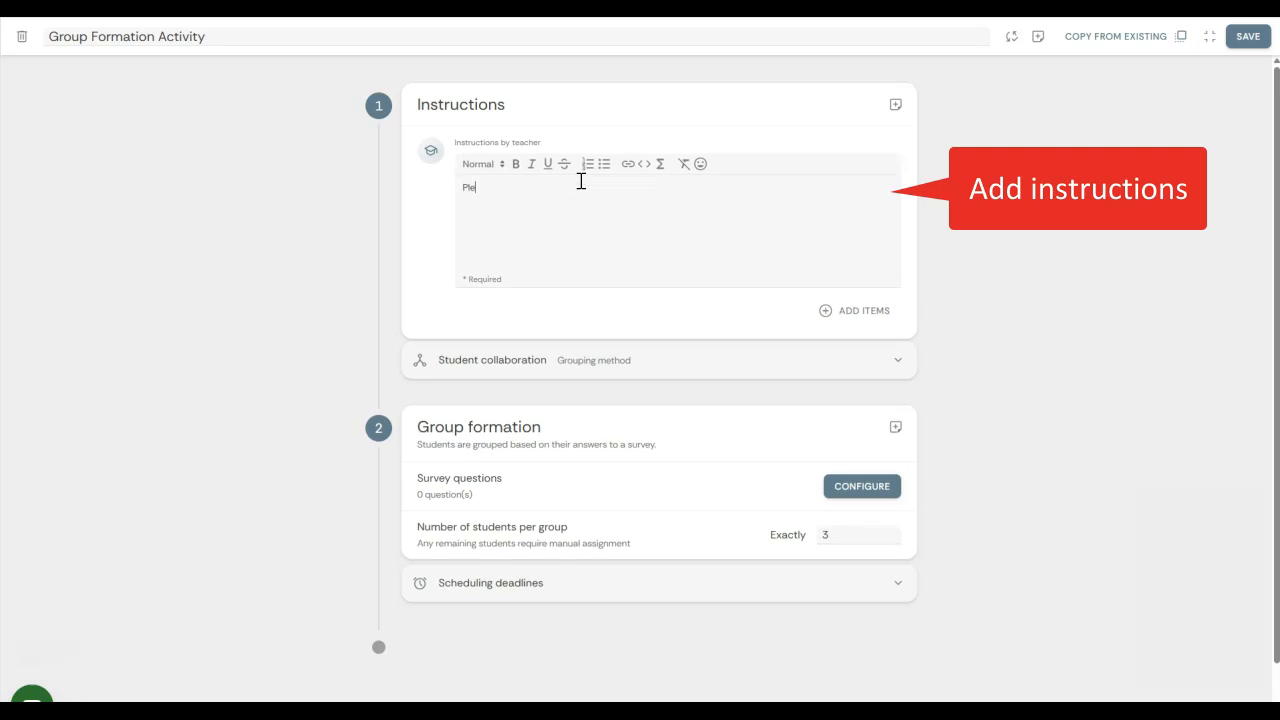
text(ase complete )
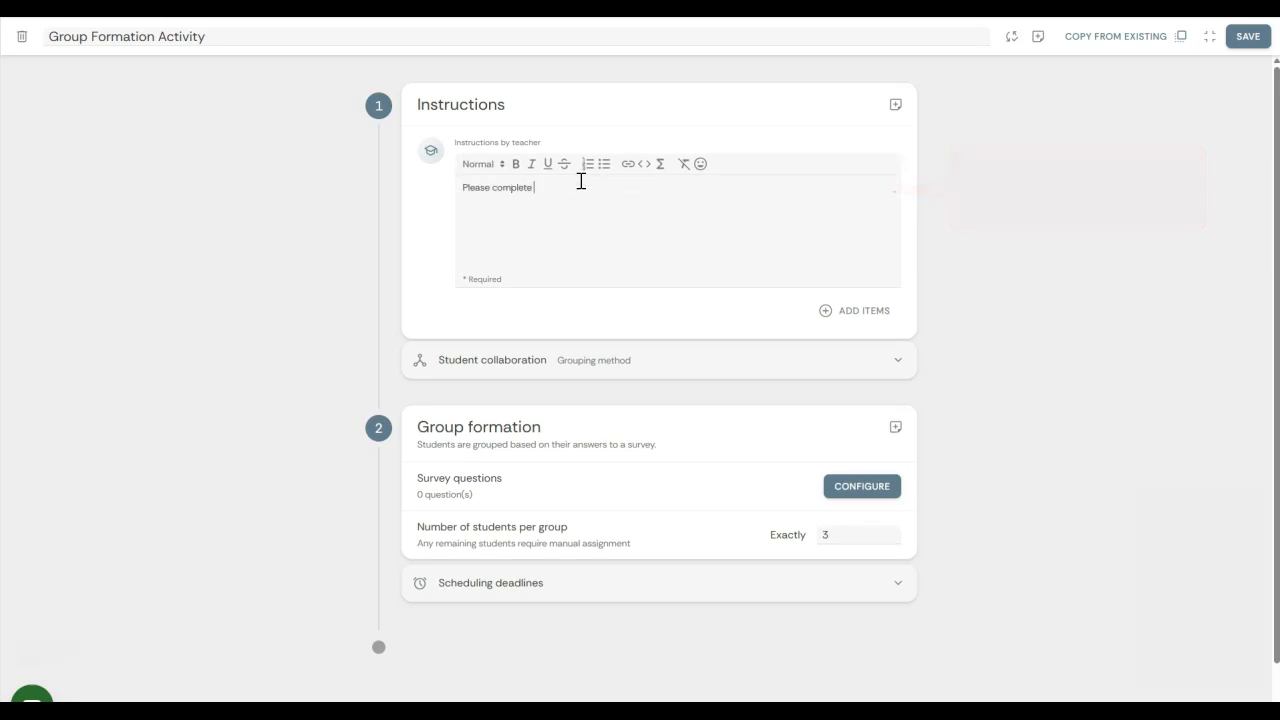
text(the survey below, this will be used to d)
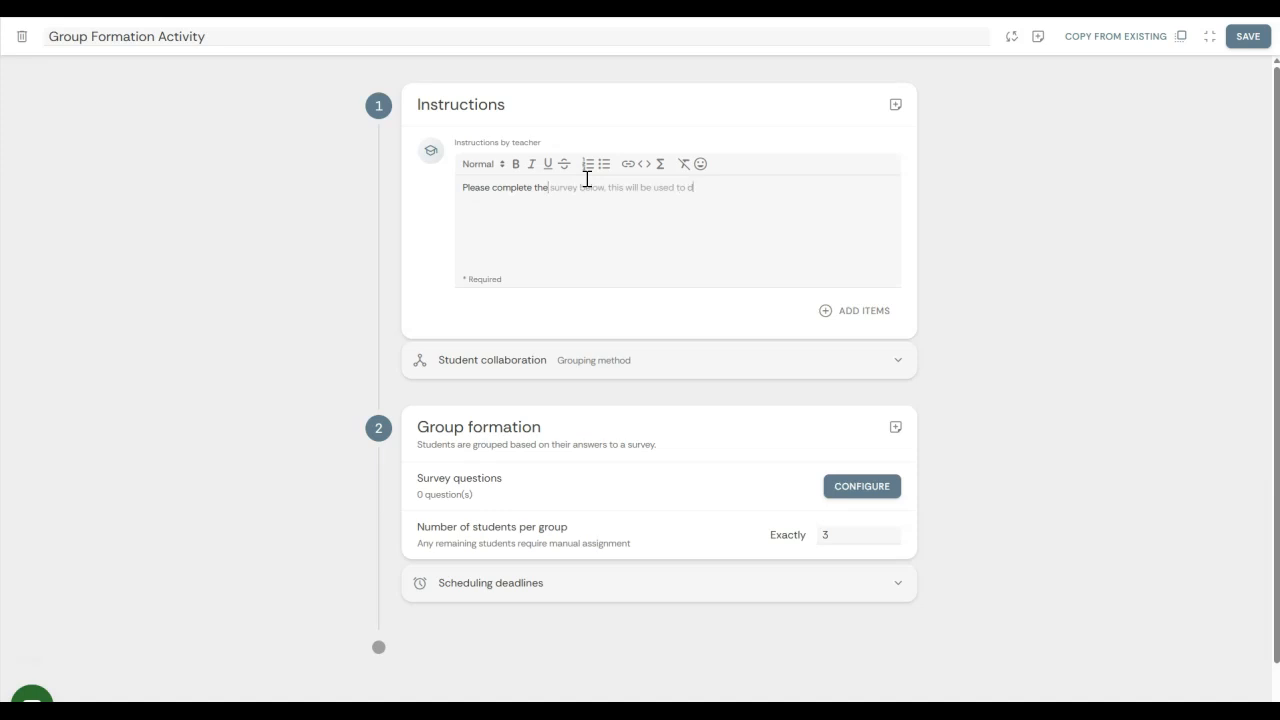
text(etermine who yo)
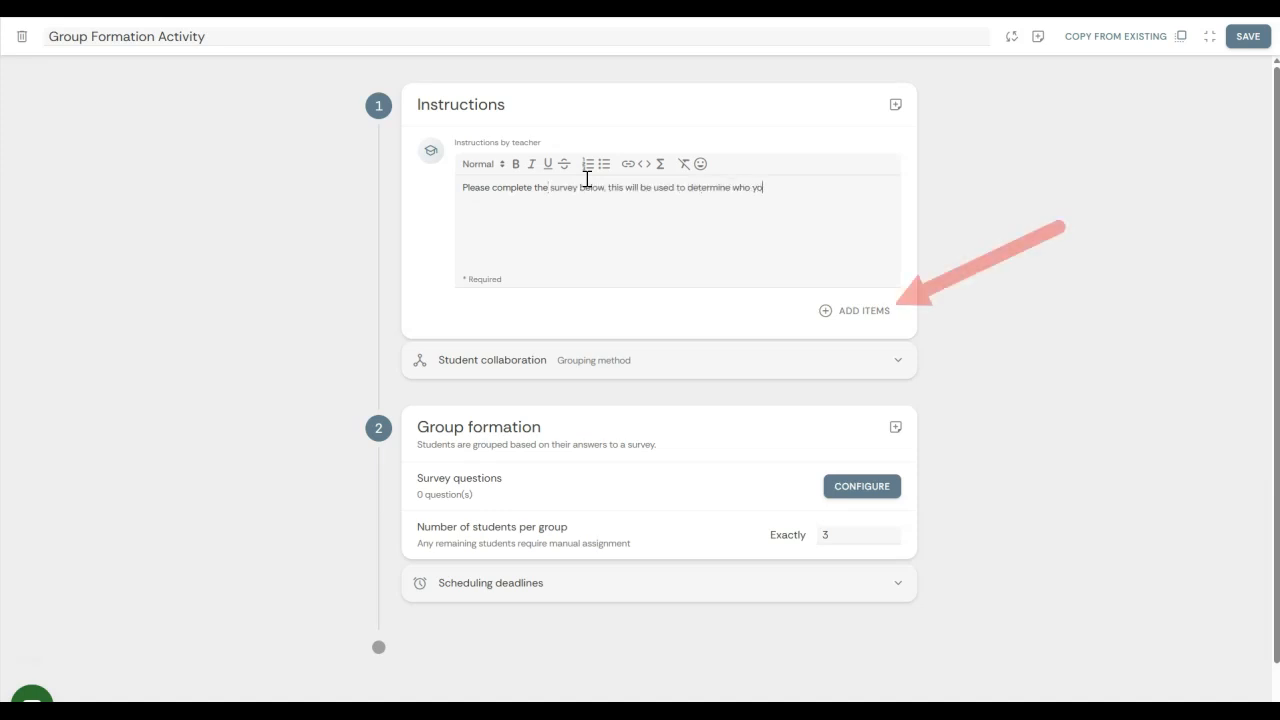
text(ur group partner will be.)
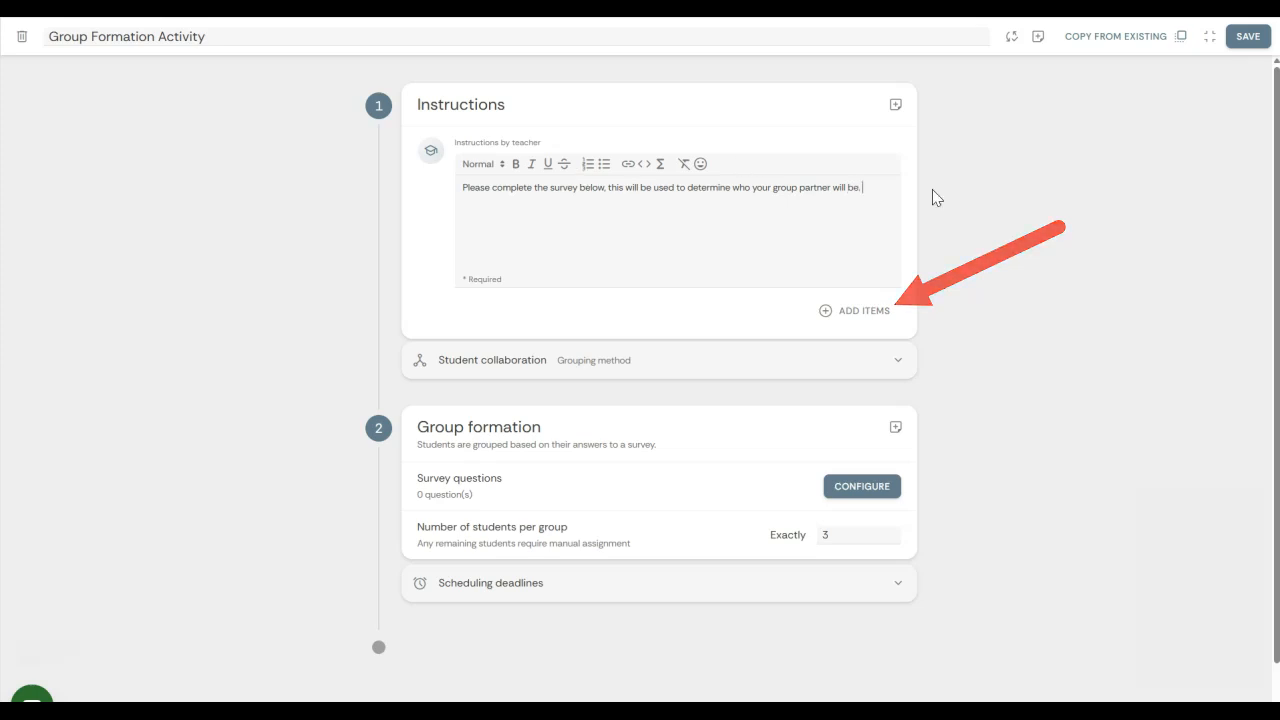
click(979, 196)
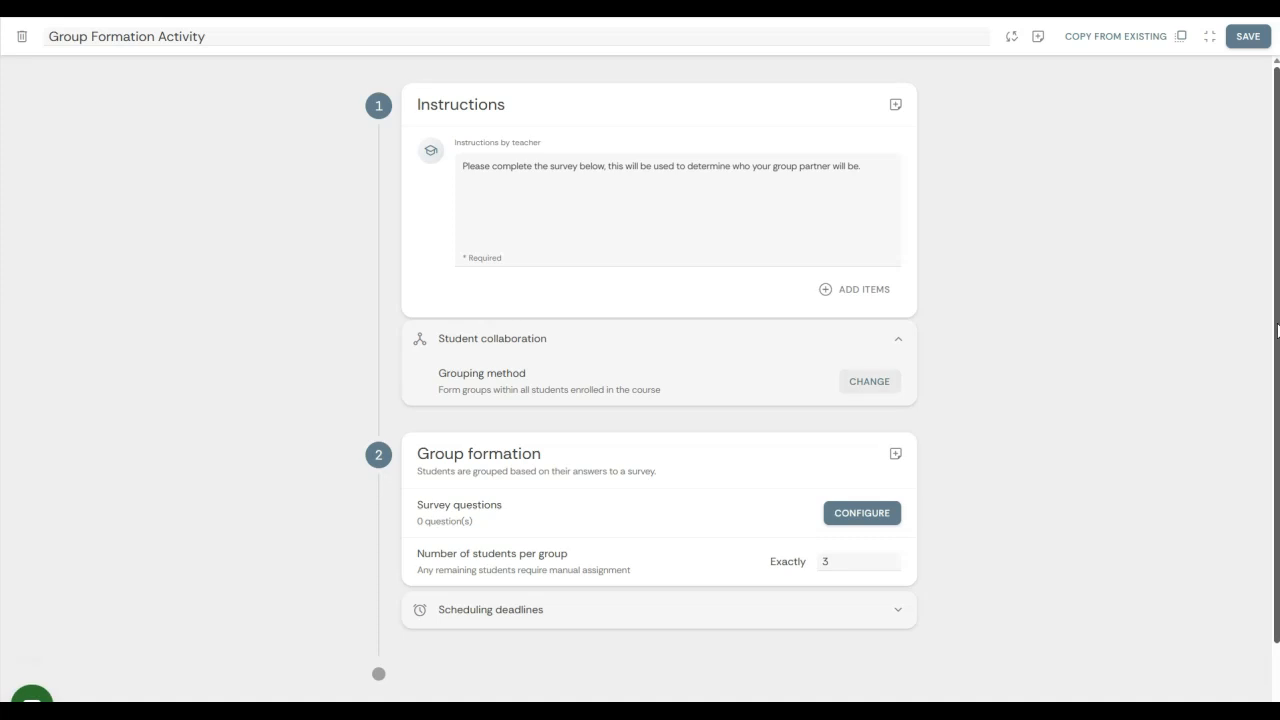
Set the number of students per group to exactly 2.
drag(1277, 332, 1277, 384)
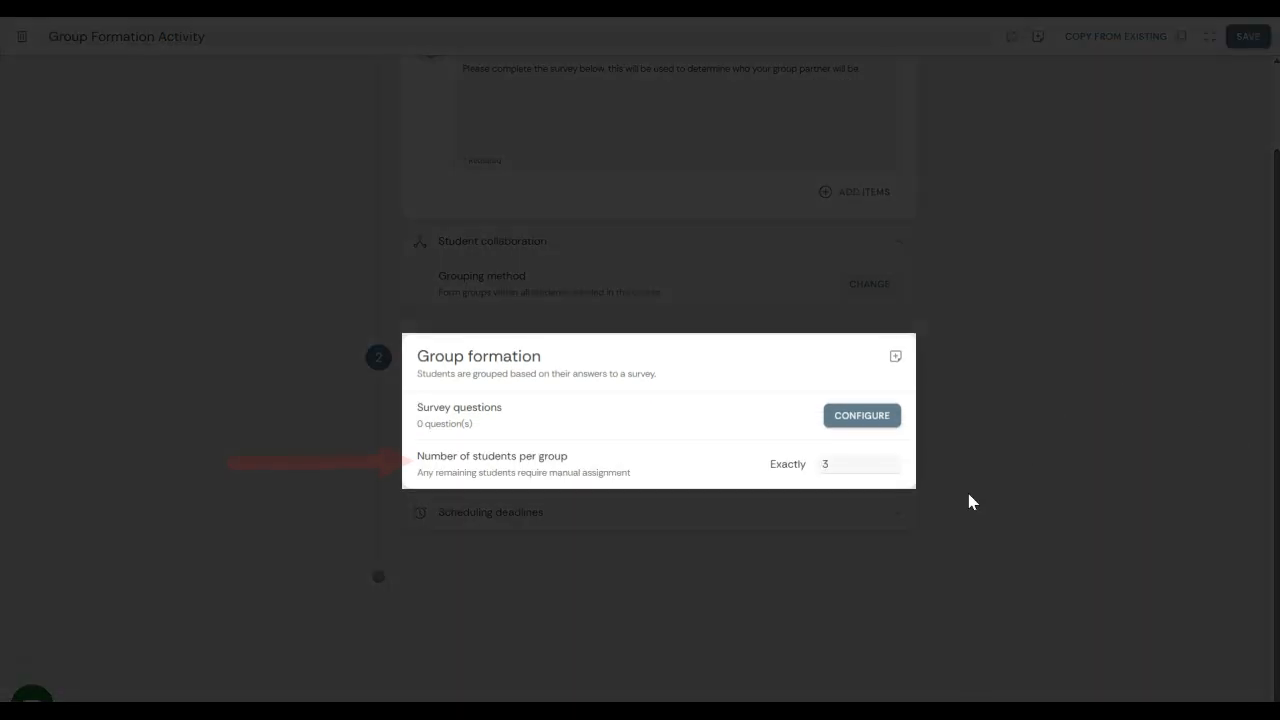
click(893, 469)
click(998, 466)
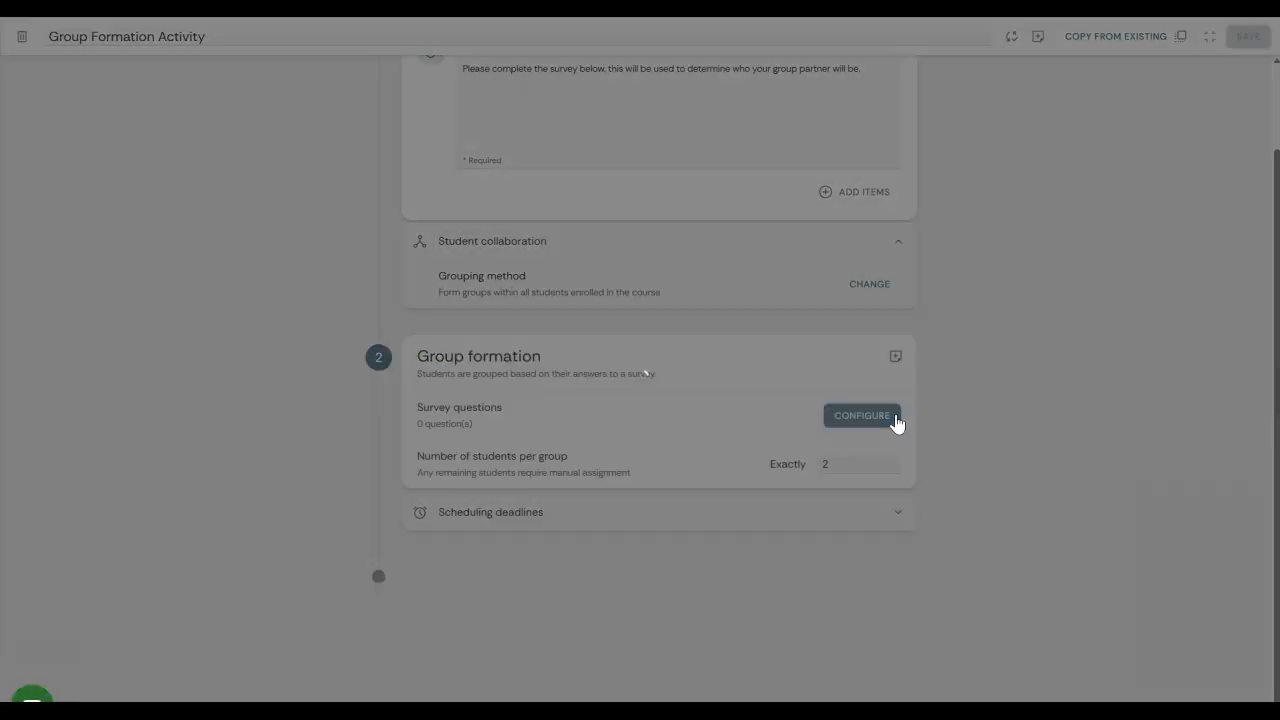
Add a poll question to the survey asking "What is the best day of the week to meet with your group partner?".
click(896, 425)
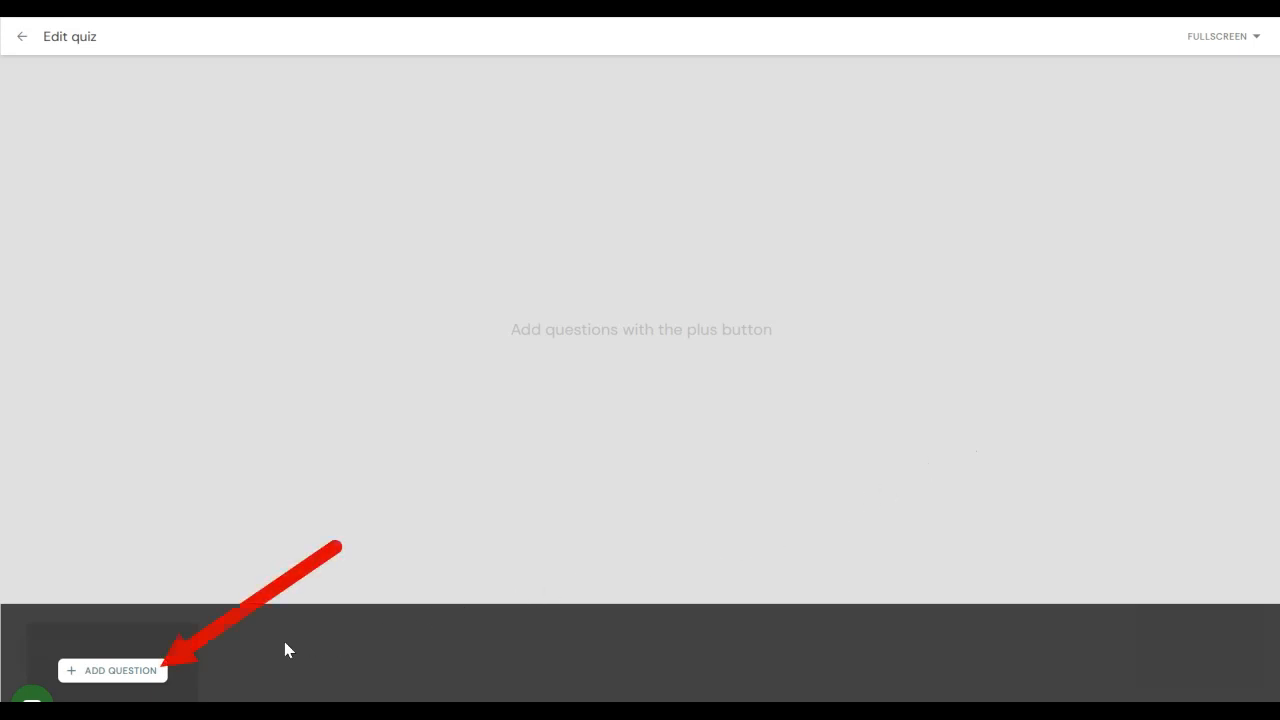
click(160, 678)
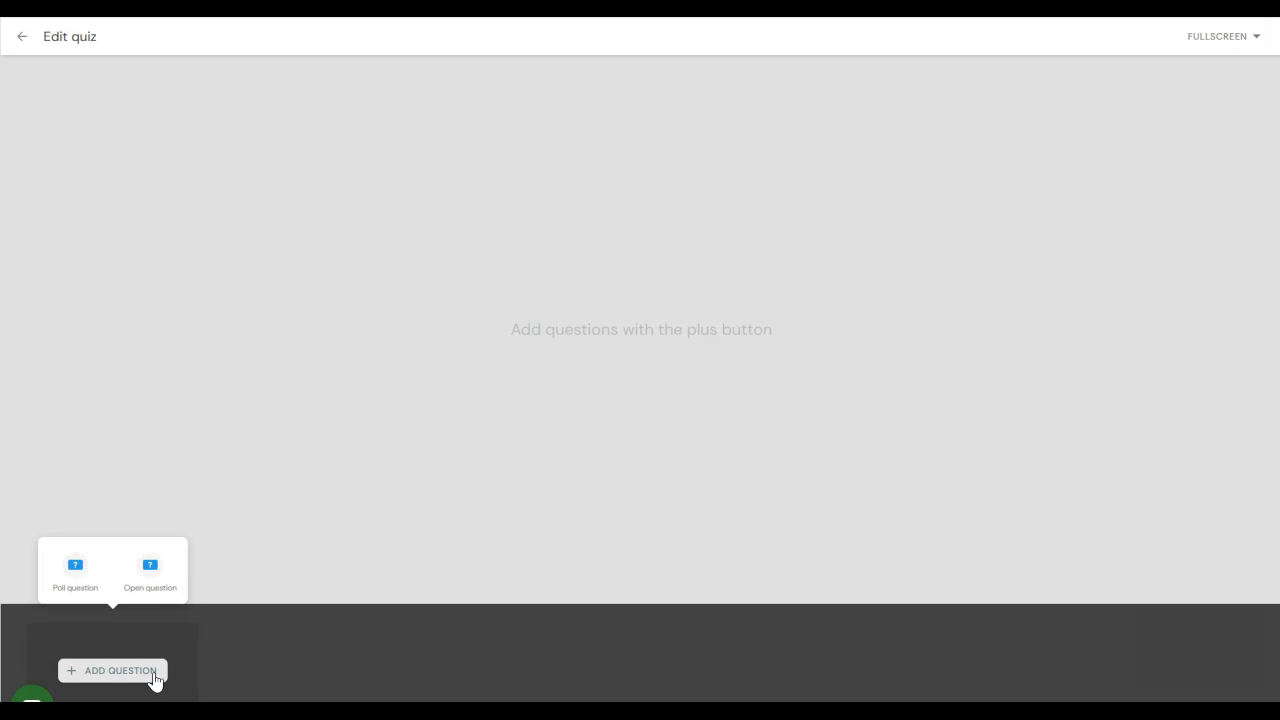
key(Tab)
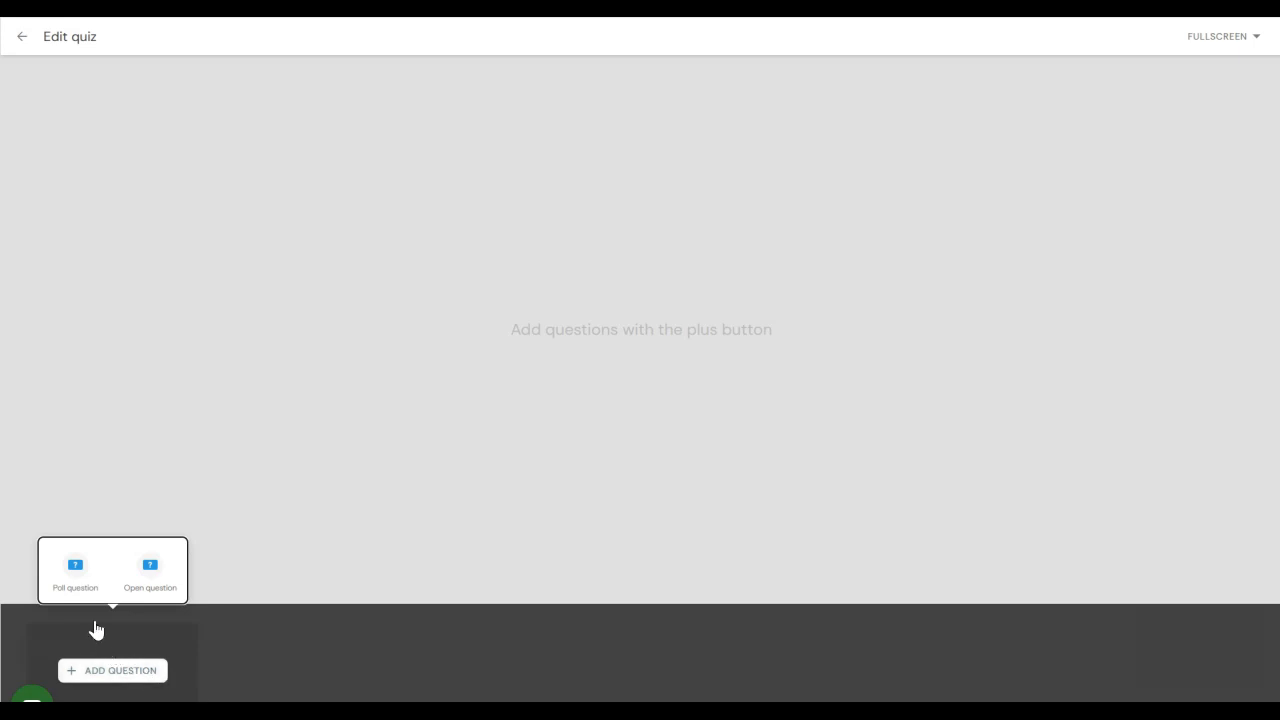
click(99, 569)
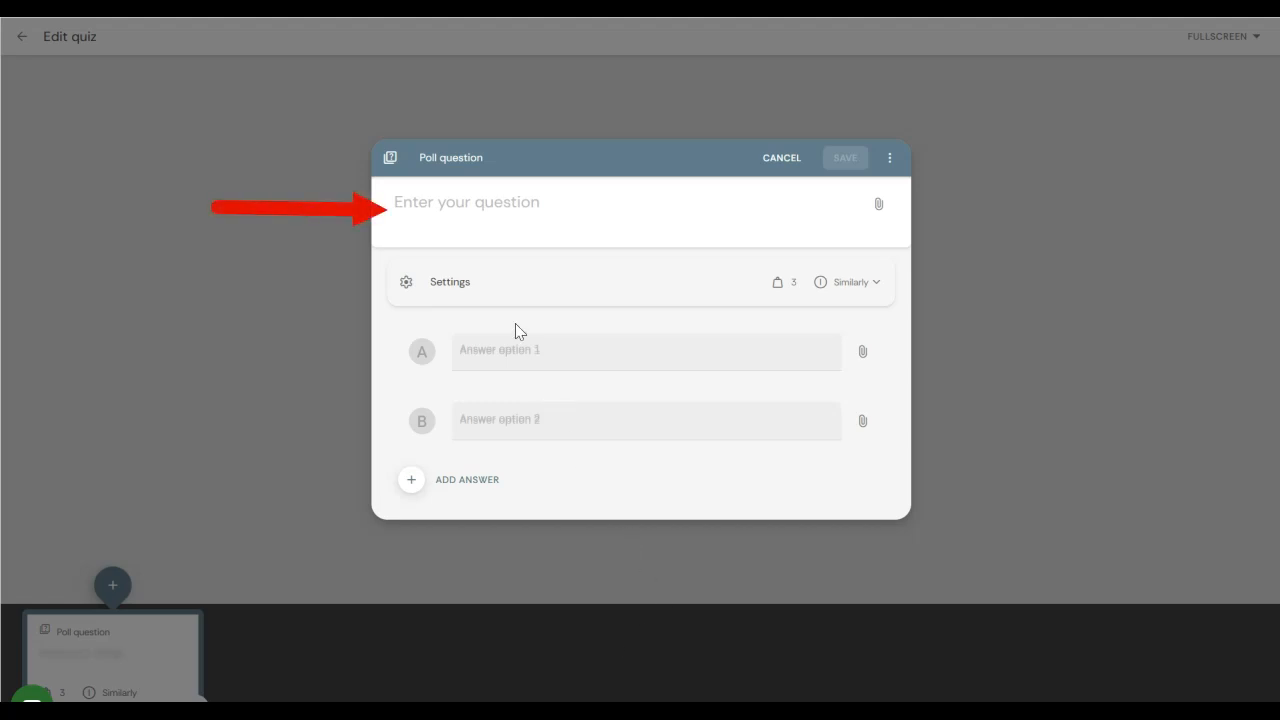
text(What is the bes)
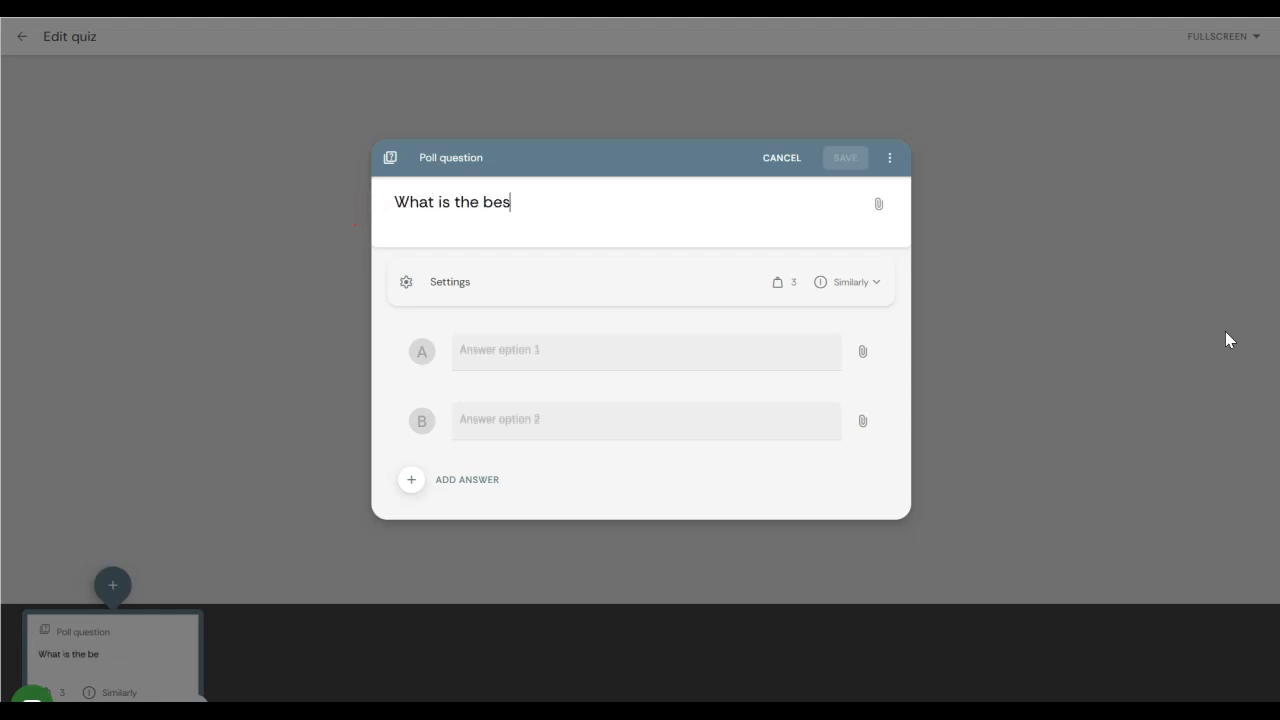
text(t day of the week)
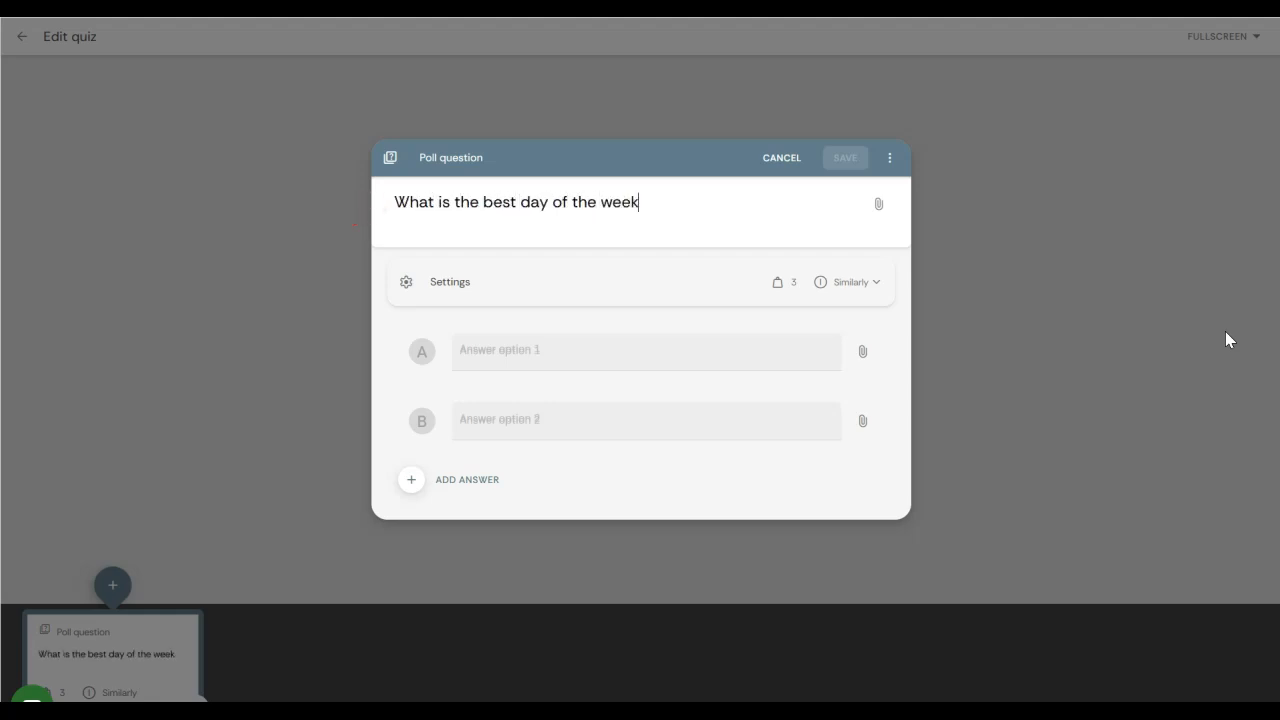
text( to meet wi)
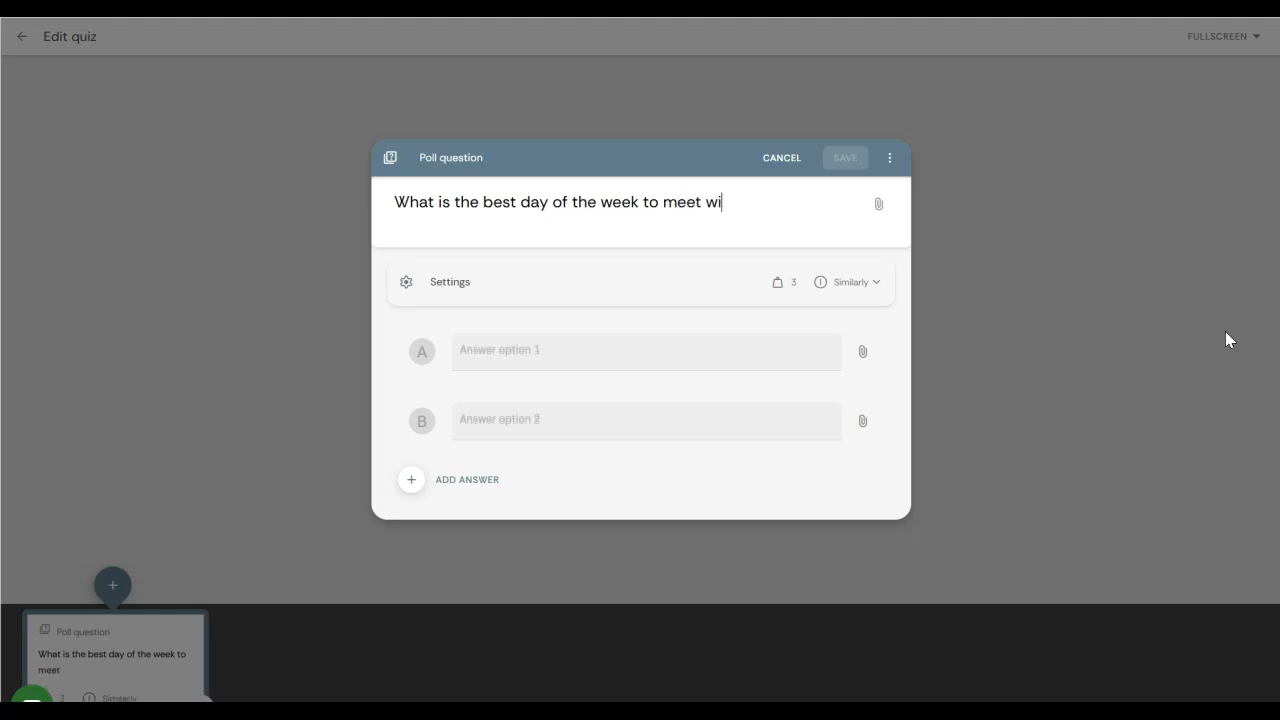
text(th your group pa)
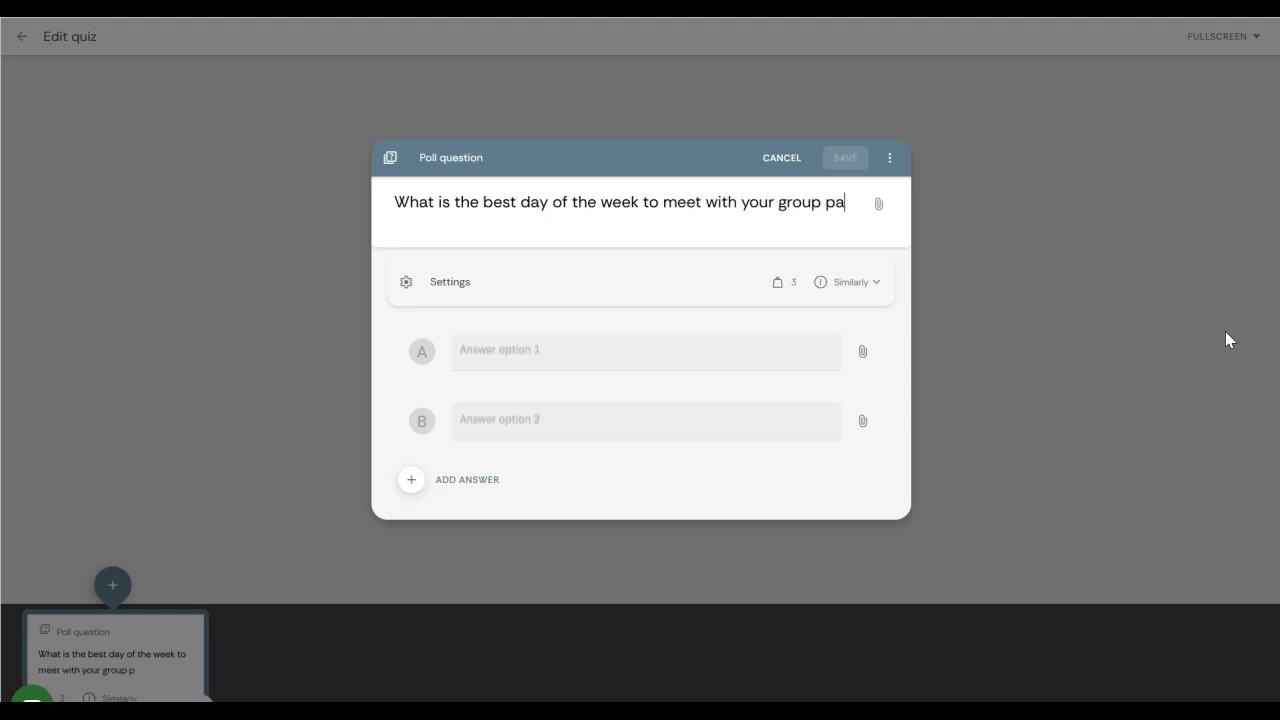
text(rtner?)
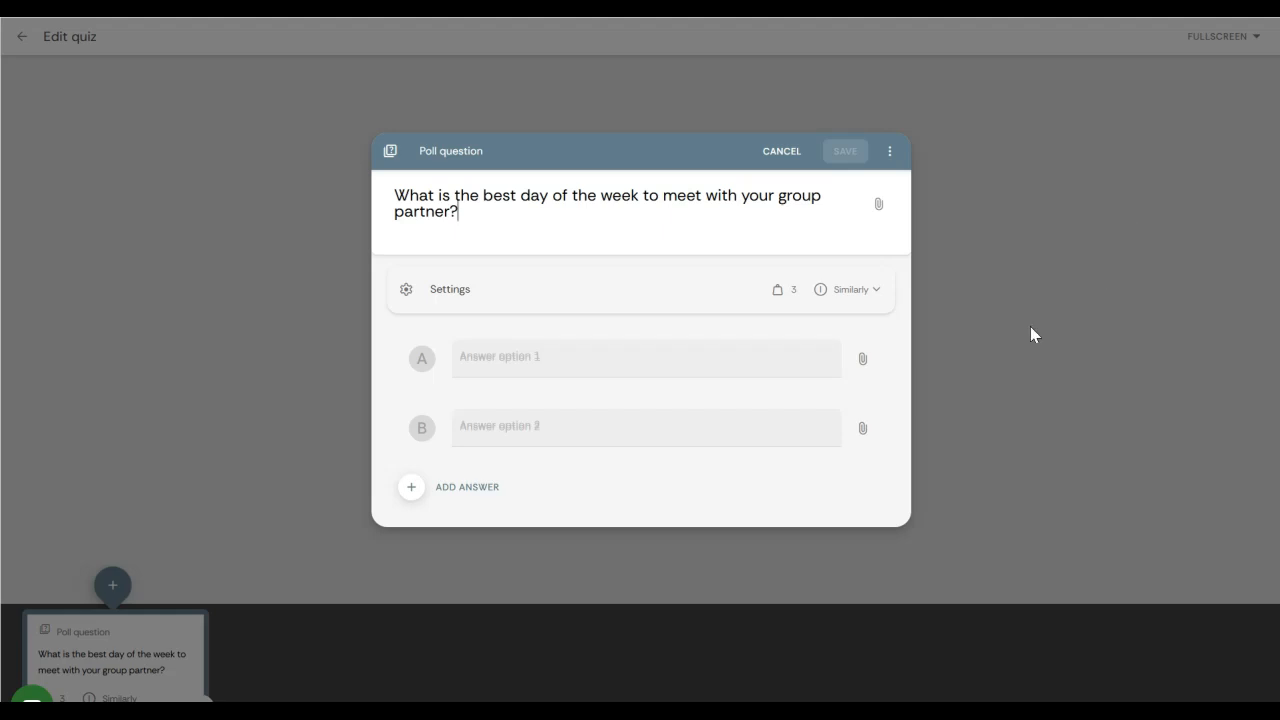
Give the poll question five answer options: Monday, Tuesday, Wednesday, Thursday and Friday.
click(766, 368)
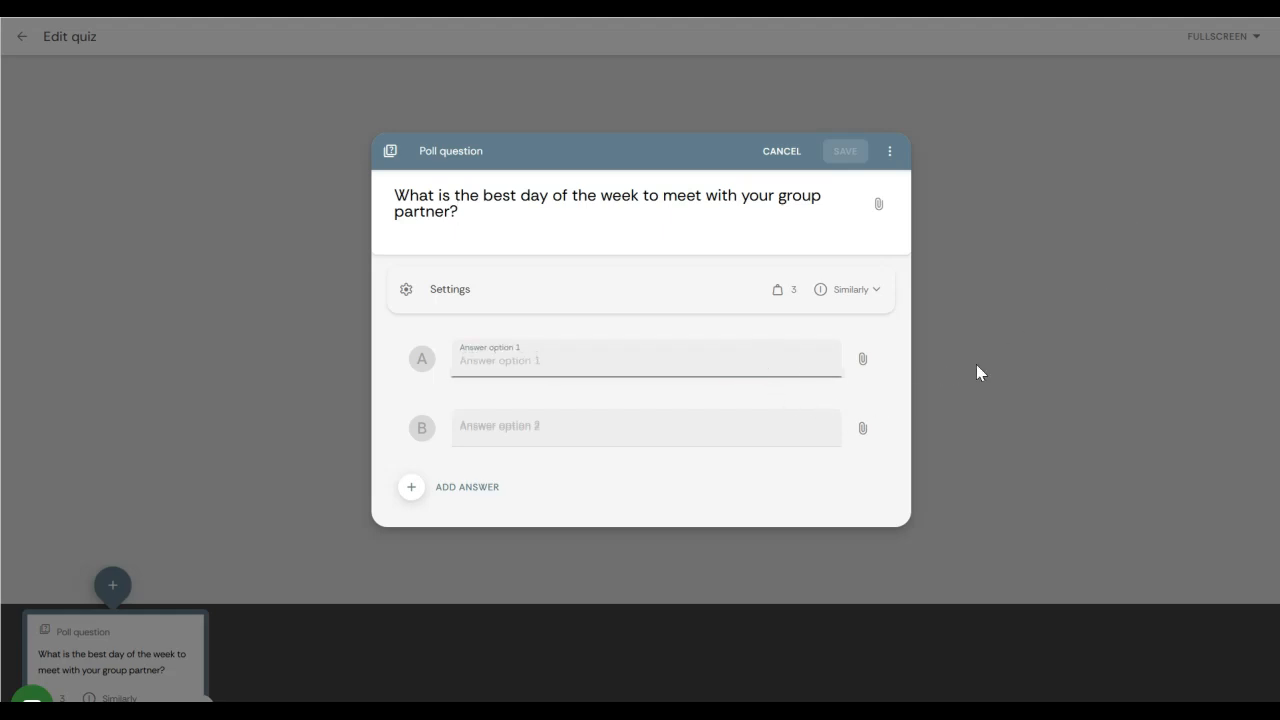
text(Mondayt)
key(BackSpace)
click(705, 412)
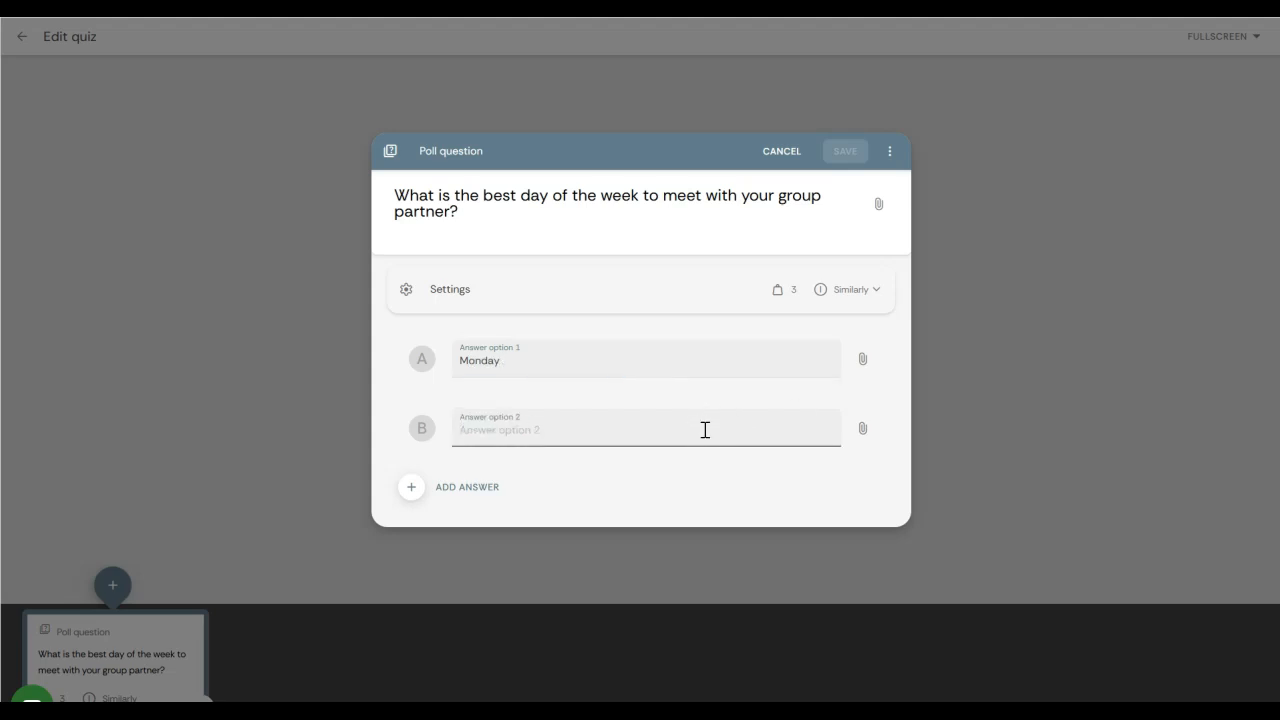
text(Tuesday)
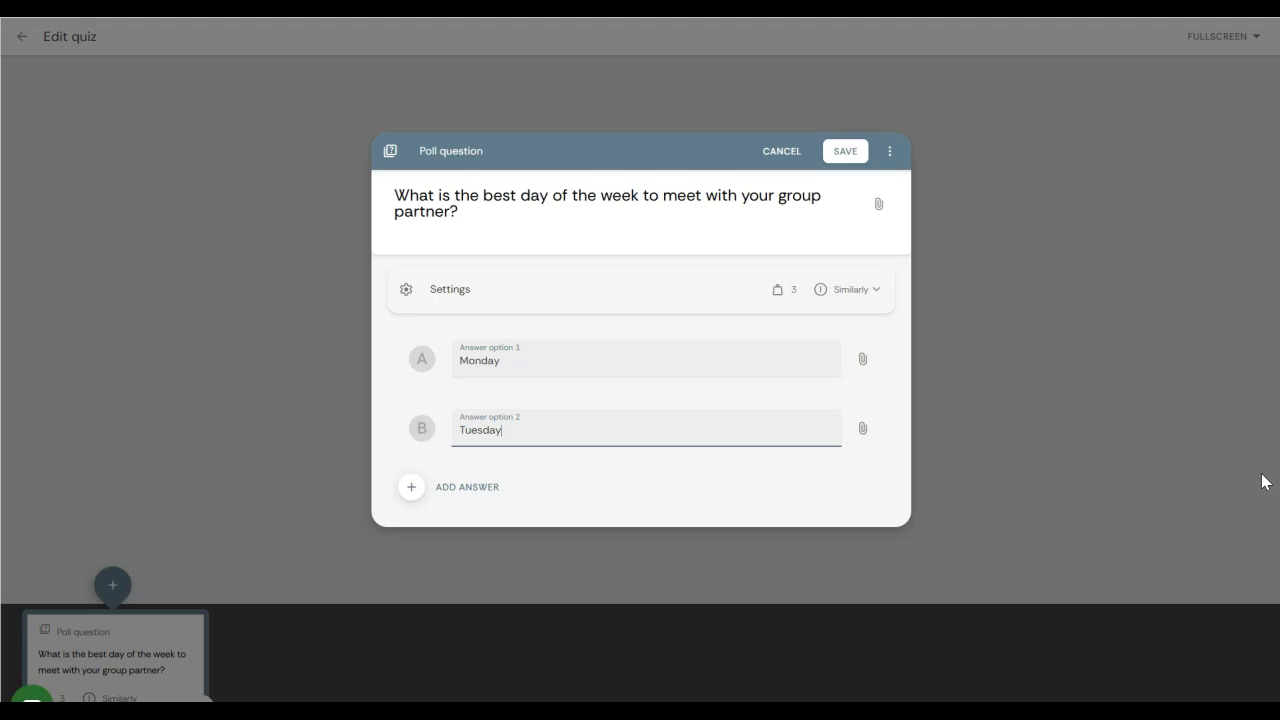
click(847, 496)
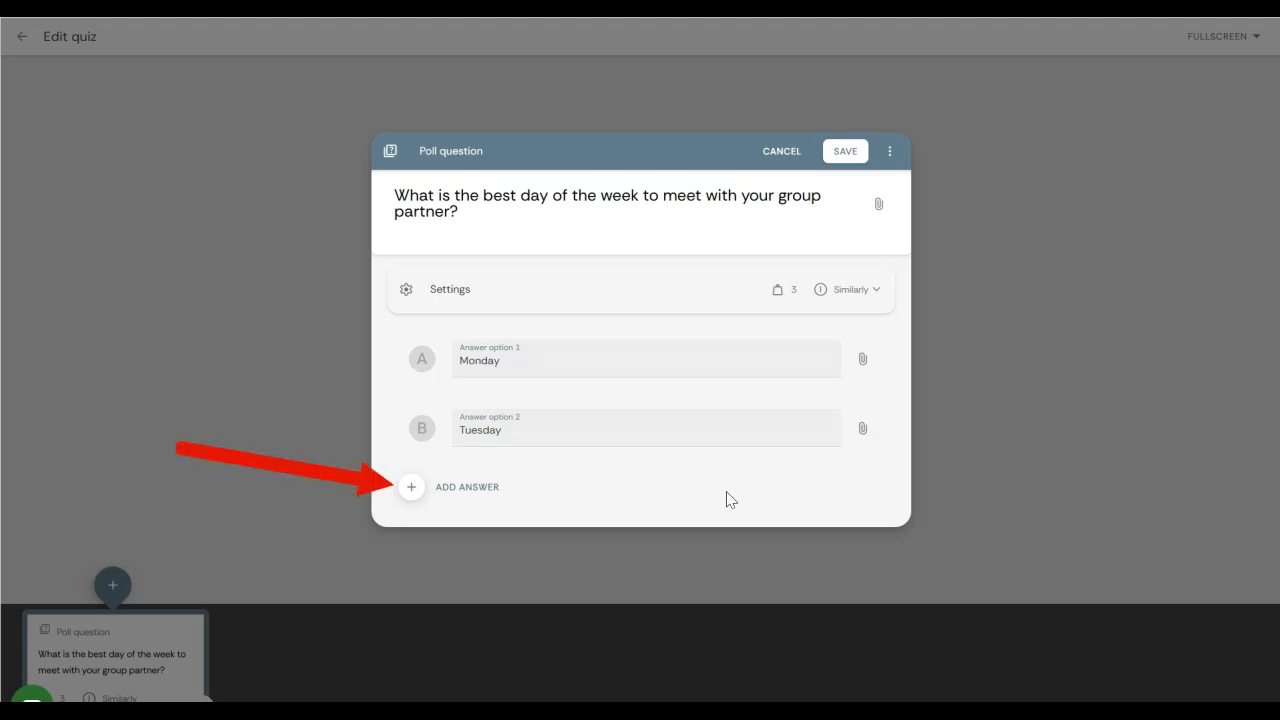
click(466, 498)
click(489, 526)
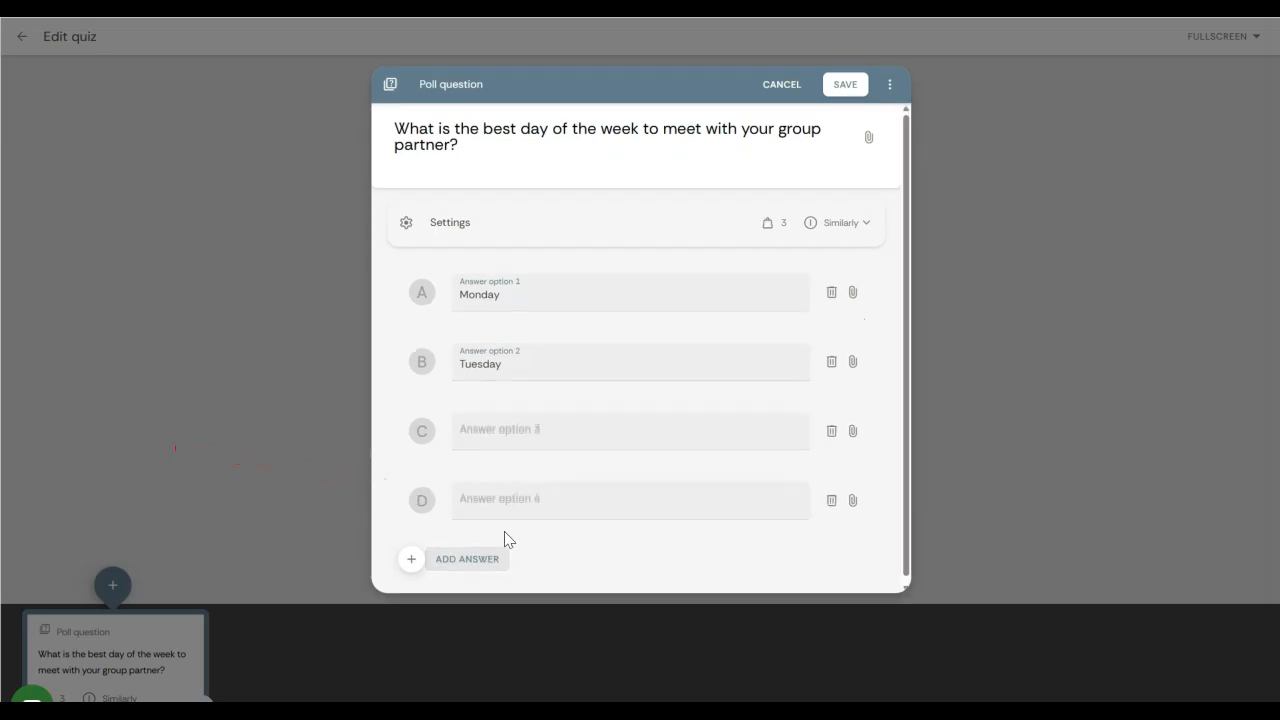
click(494, 567)
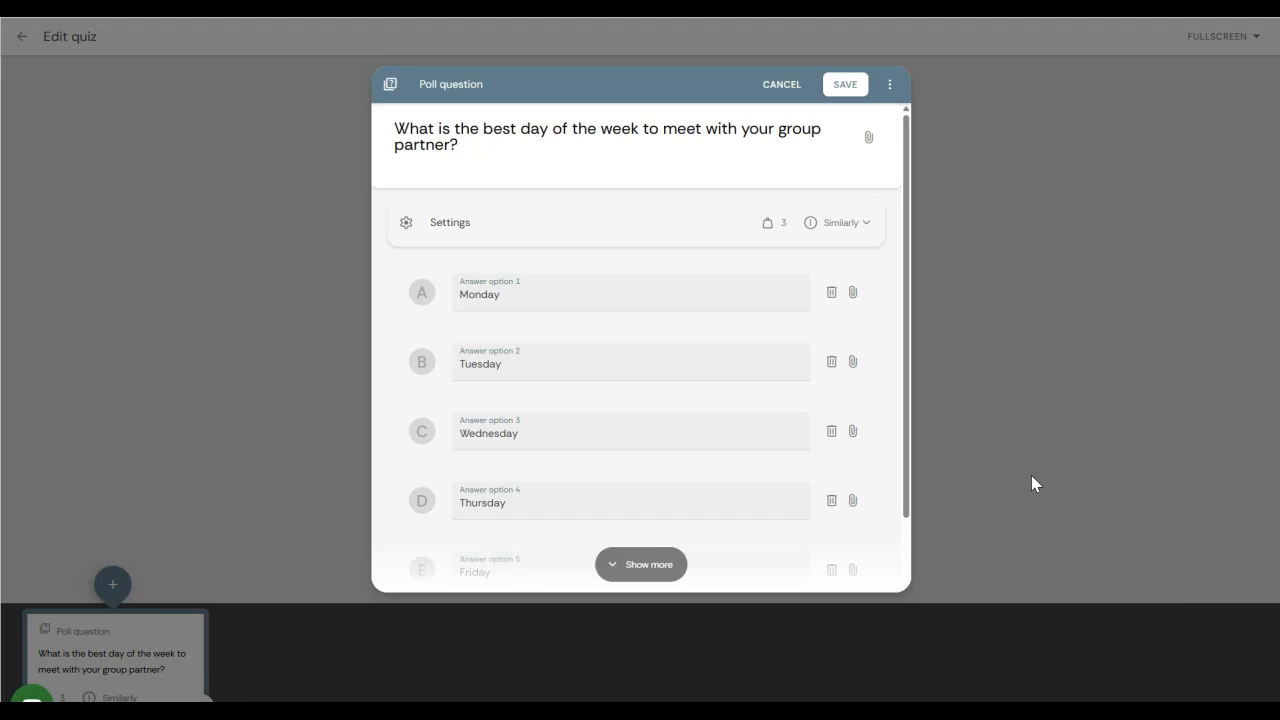
Allow multiple answers to be selected for the poll question, and add an open question after it.
click(596, 228)
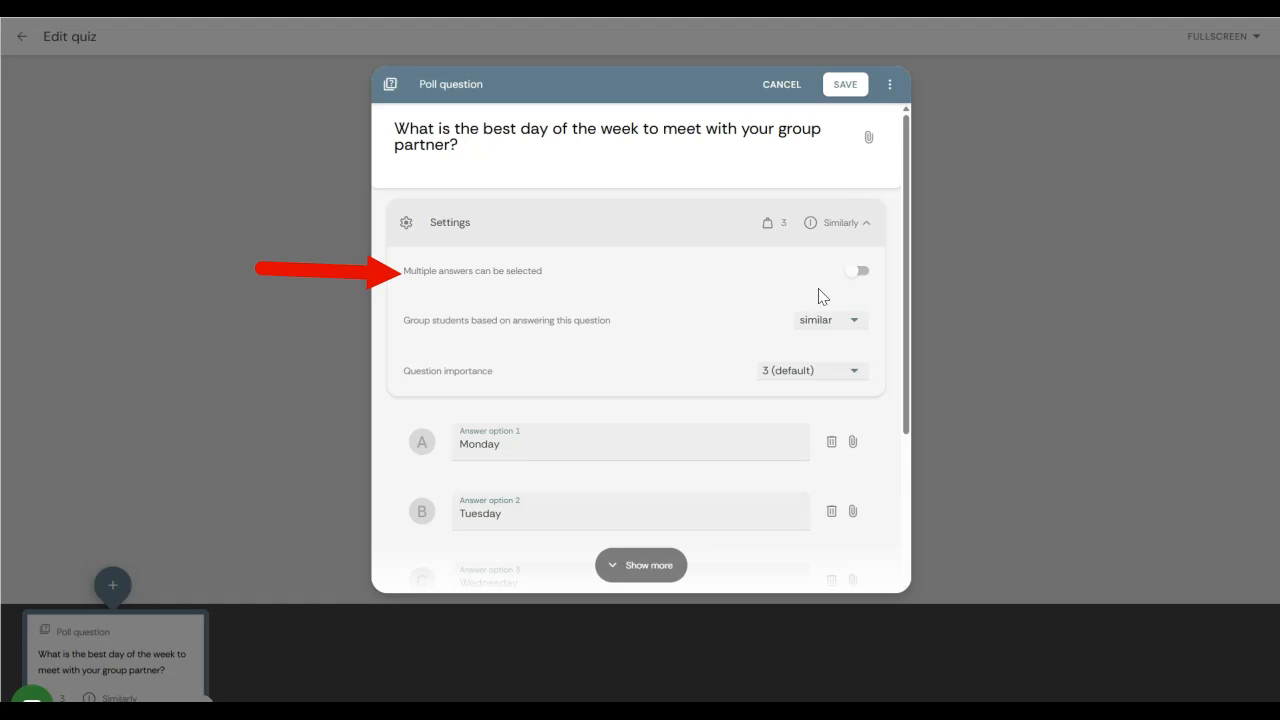
click(853, 280)
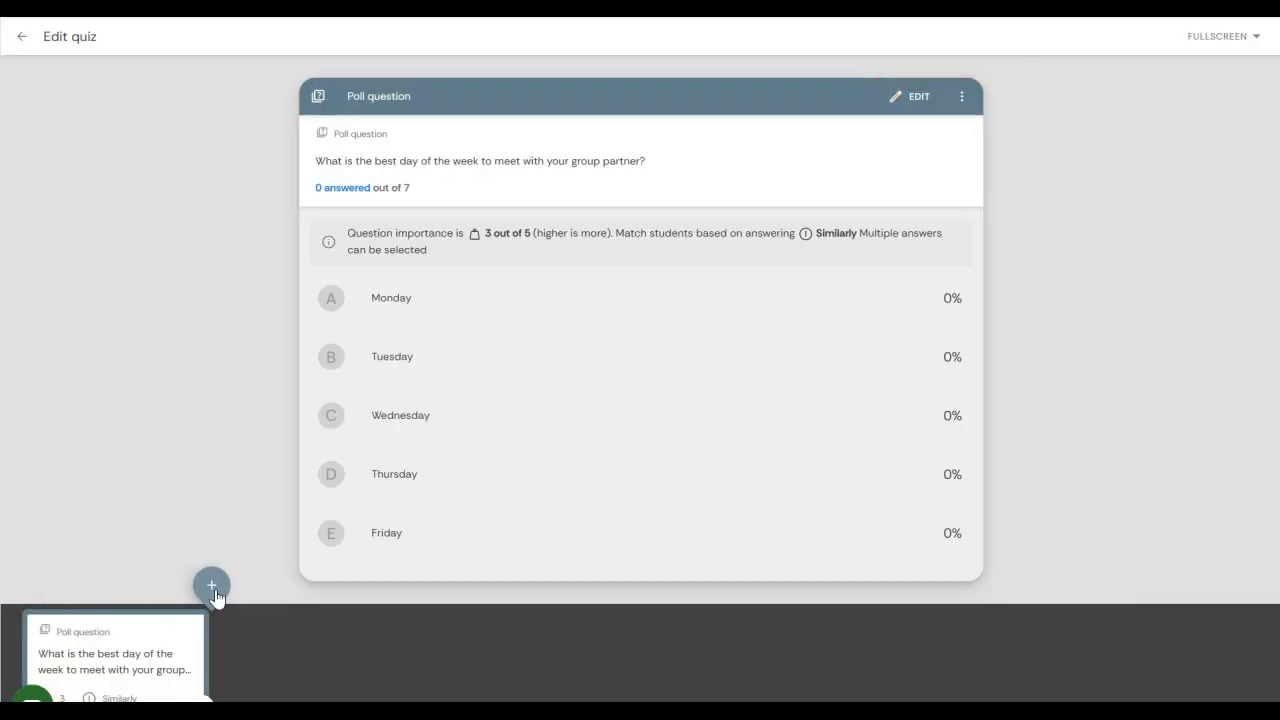
click(211, 586)
click(246, 578)
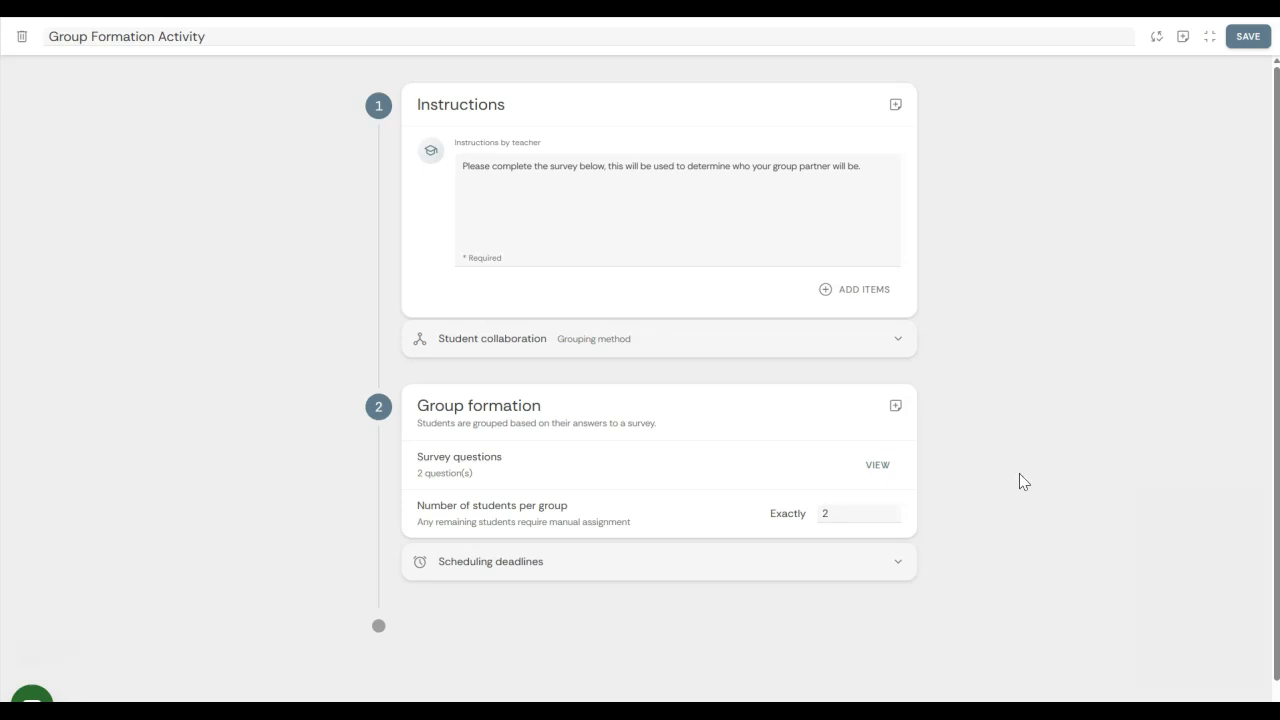
Enable scheduling of student access for the group formation step, with students able to start immediately.
click(880, 566)
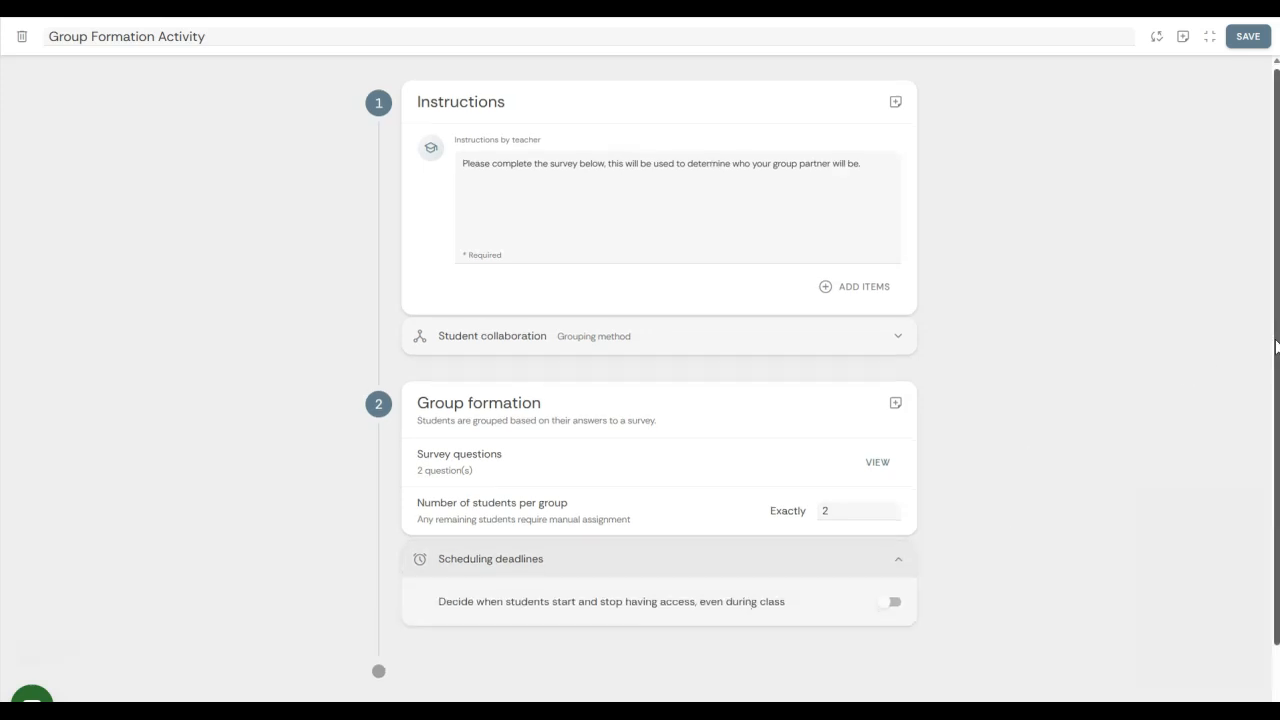
scroll(968, 550, down, 1)
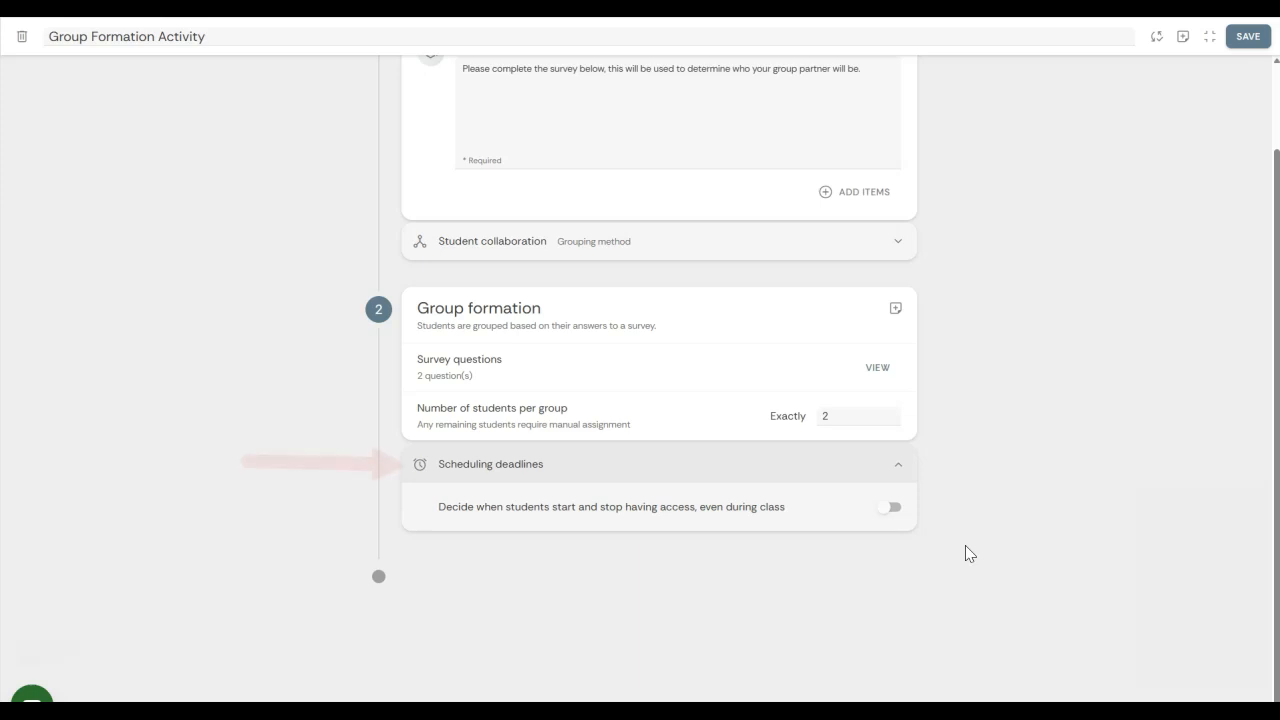
click(890, 510)
scroll(1053, 490, down, 1)
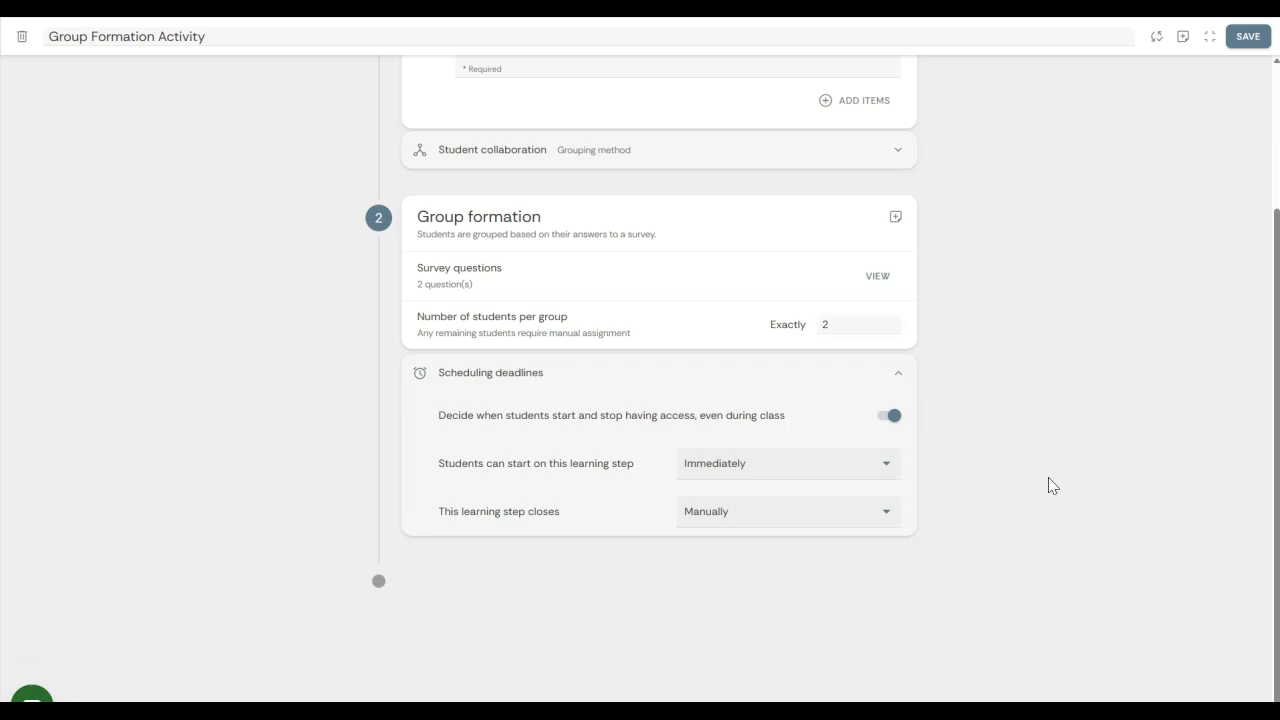
click(894, 473)
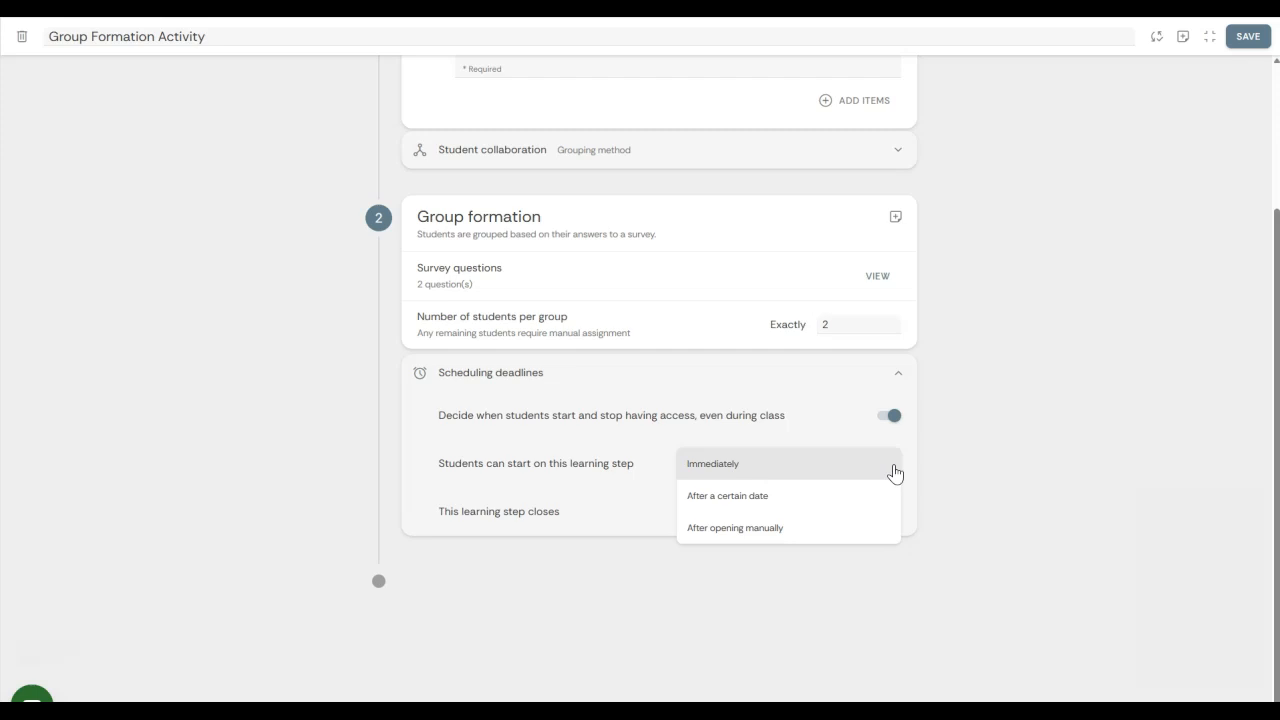
click(857, 477)
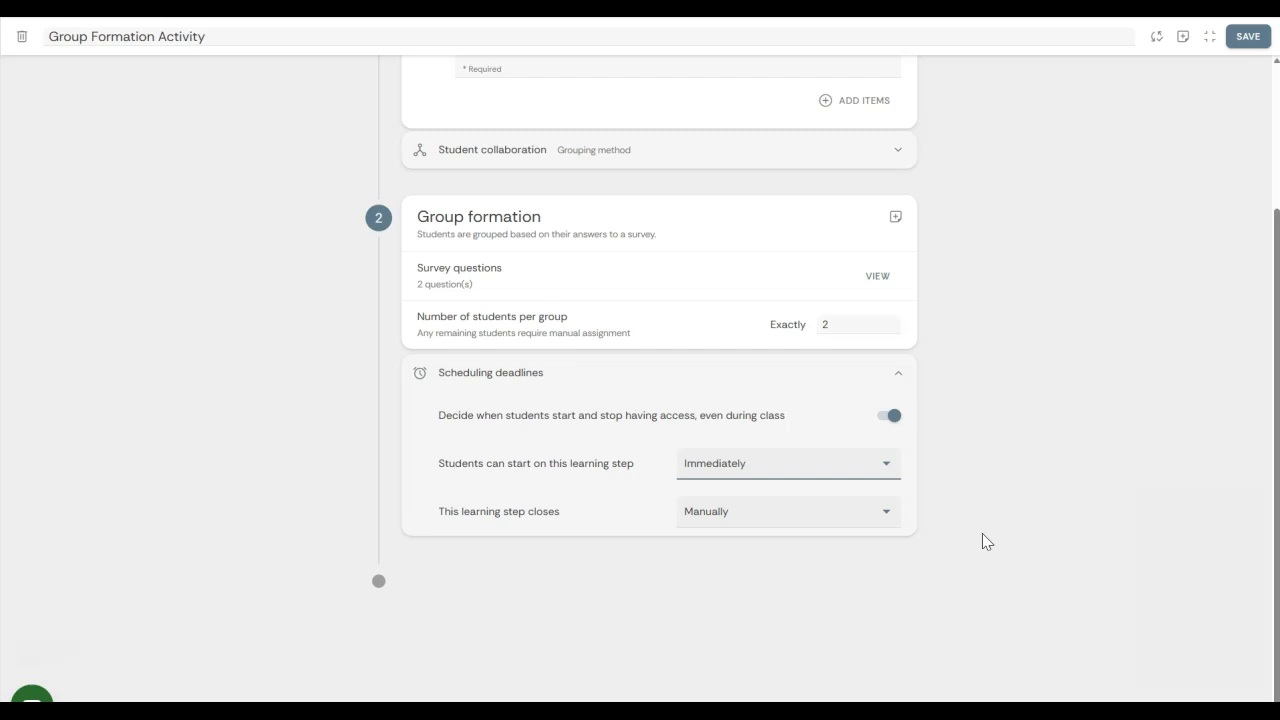
Set the group formation step to close manually and save the activity.
click(873, 518)
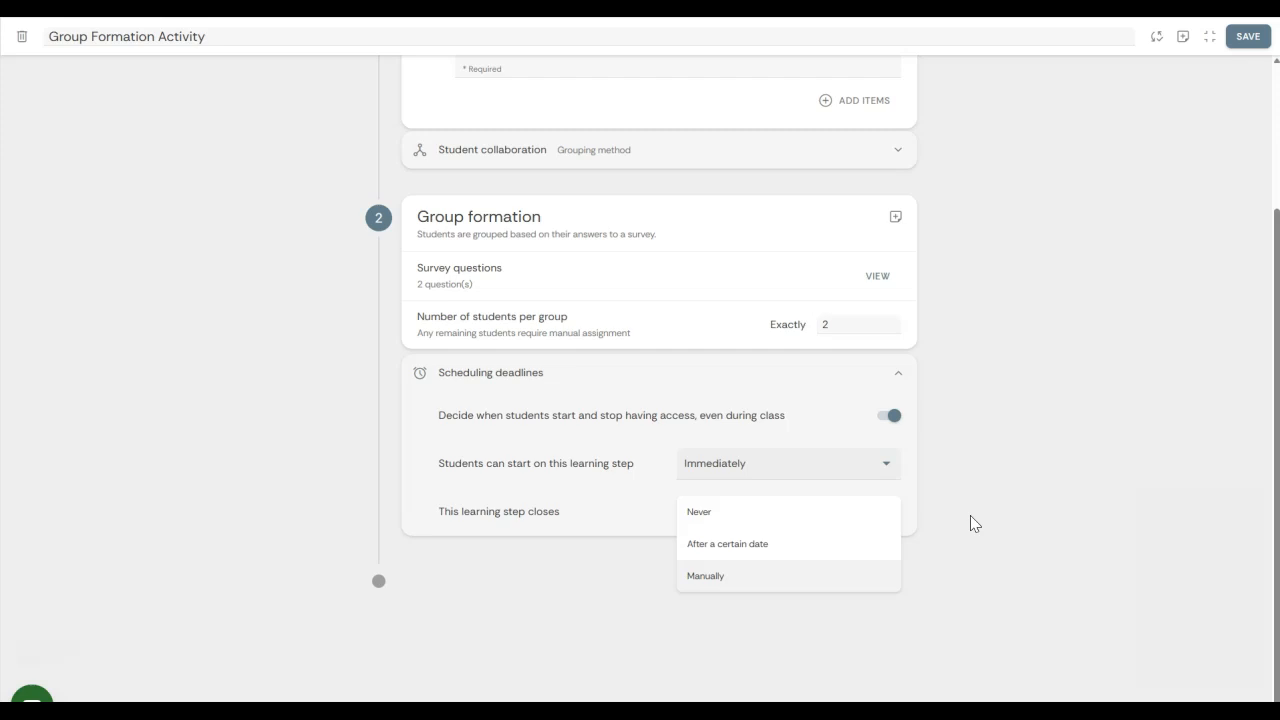
click(871, 578)
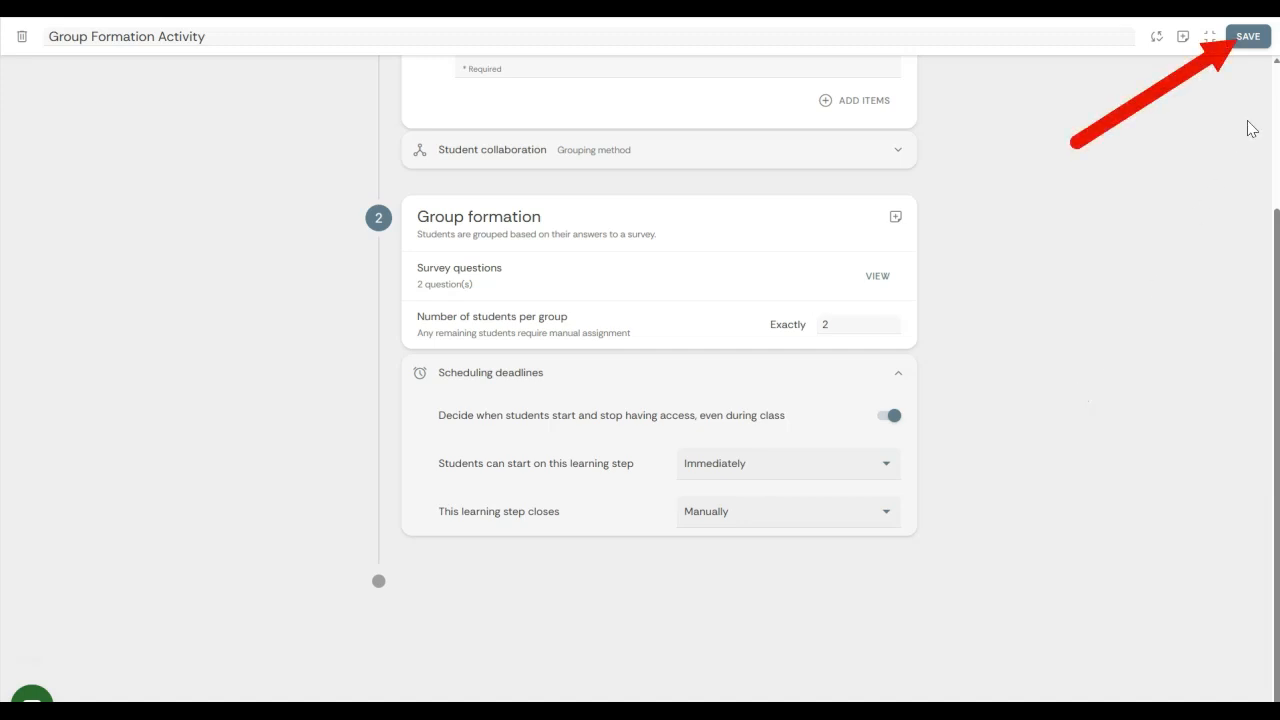
click(1265, 42)
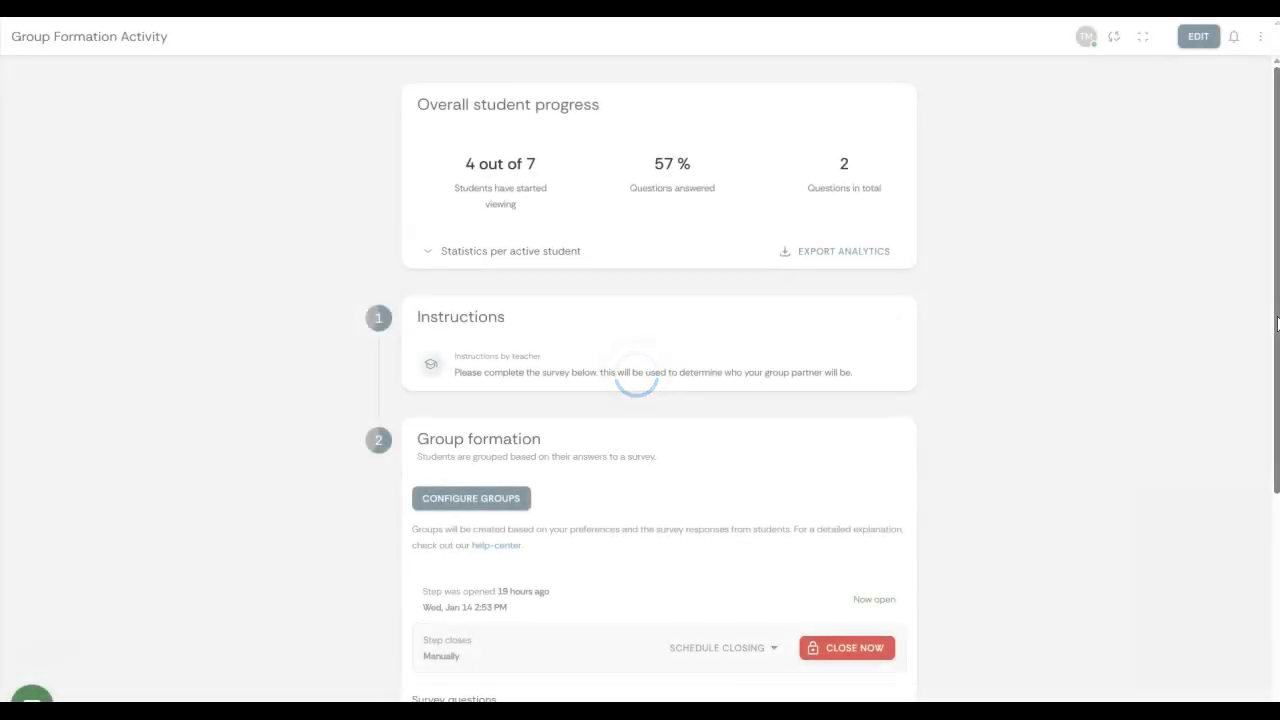
Close the group formation step's survey to students now.
drag(1276, 318, 1268, 559)
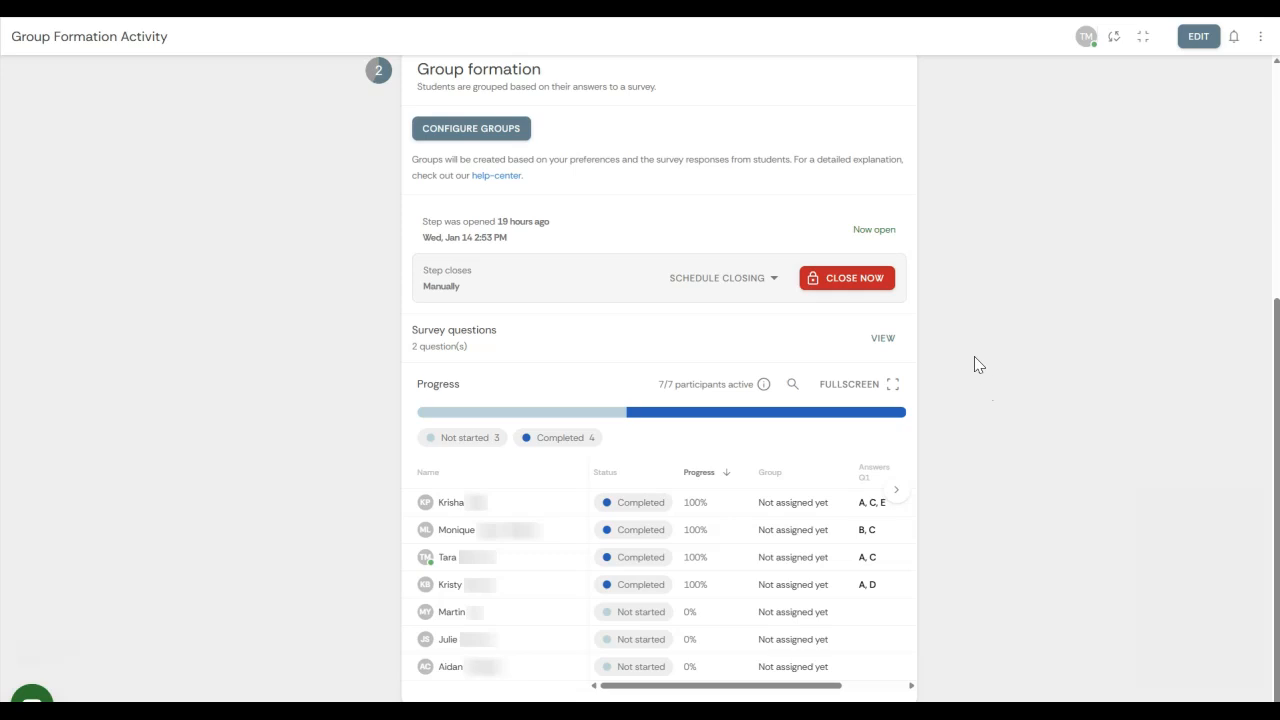
click(886, 286)
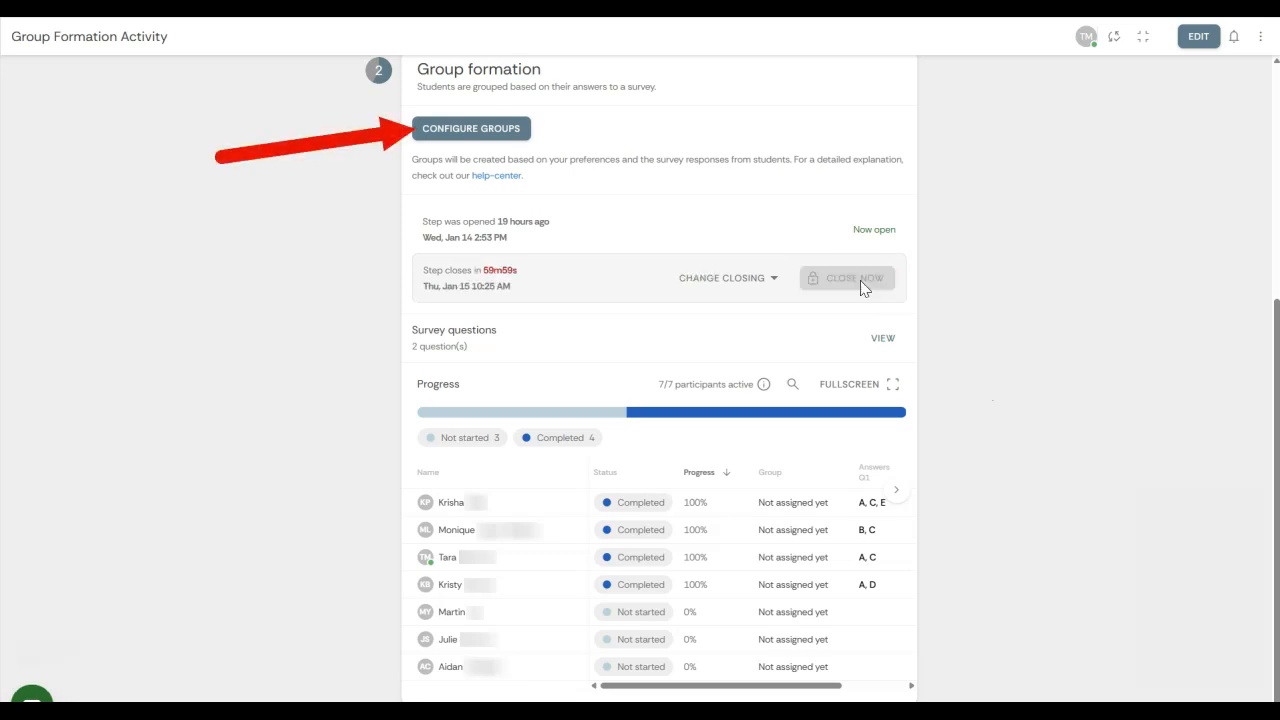
Form the groups automatically from the survey answers and assign the one ungrouped student to Group 1.
click(527, 138)
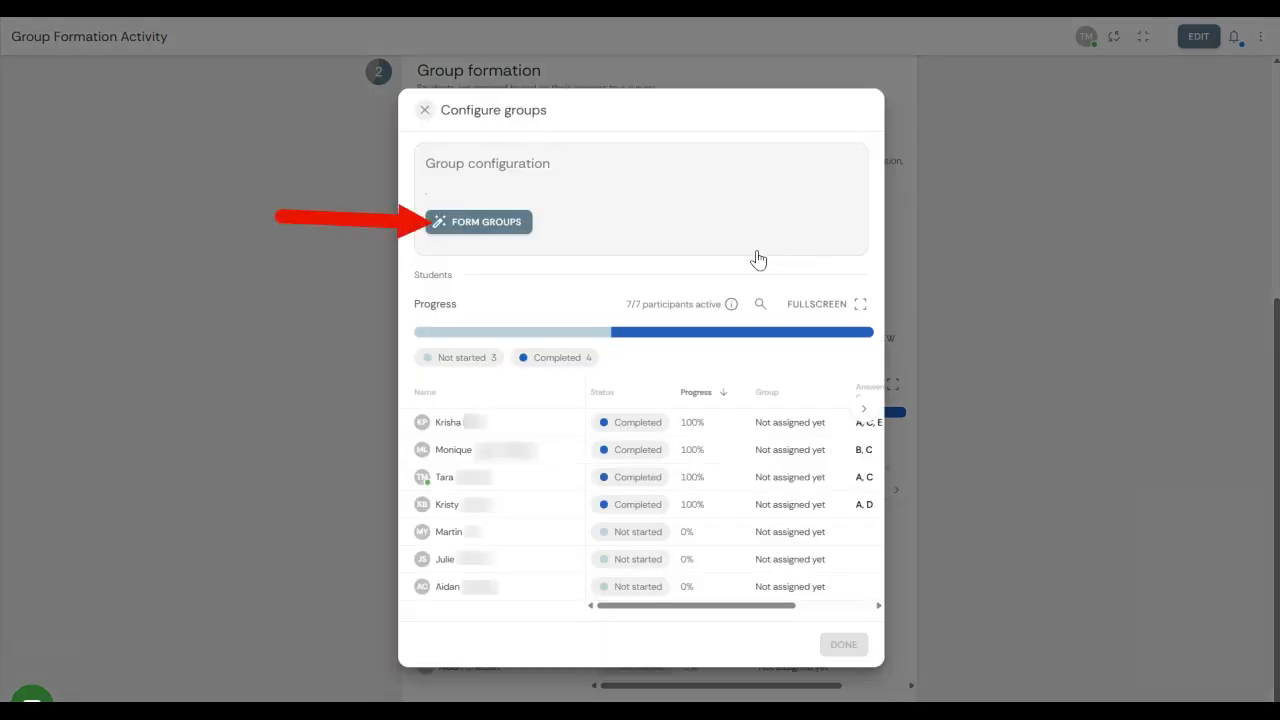
click(511, 228)
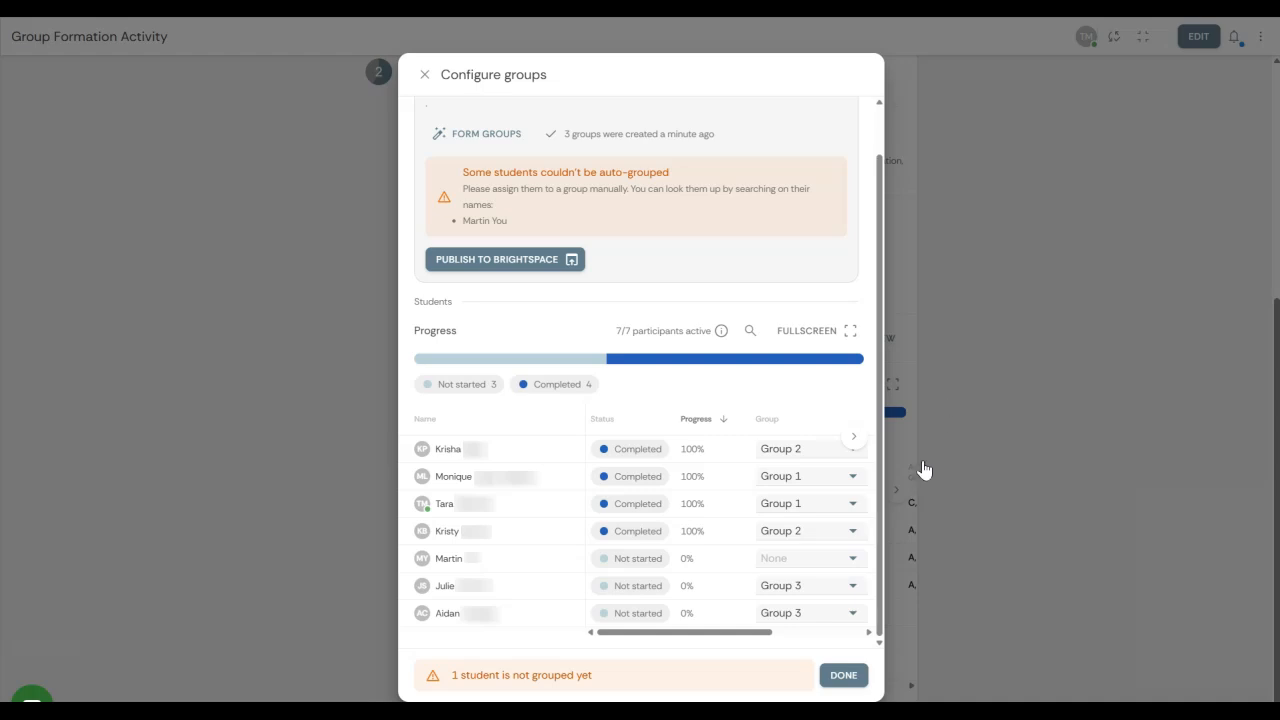
click(853, 565)
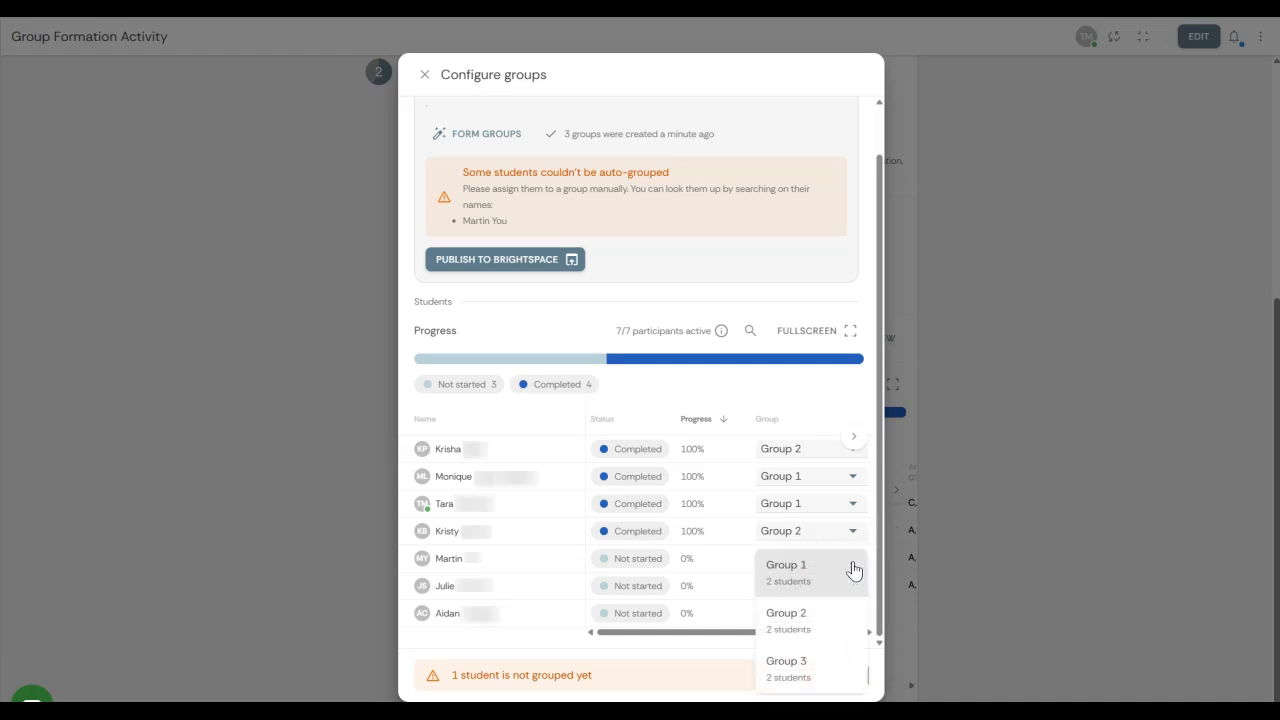
click(811, 594)
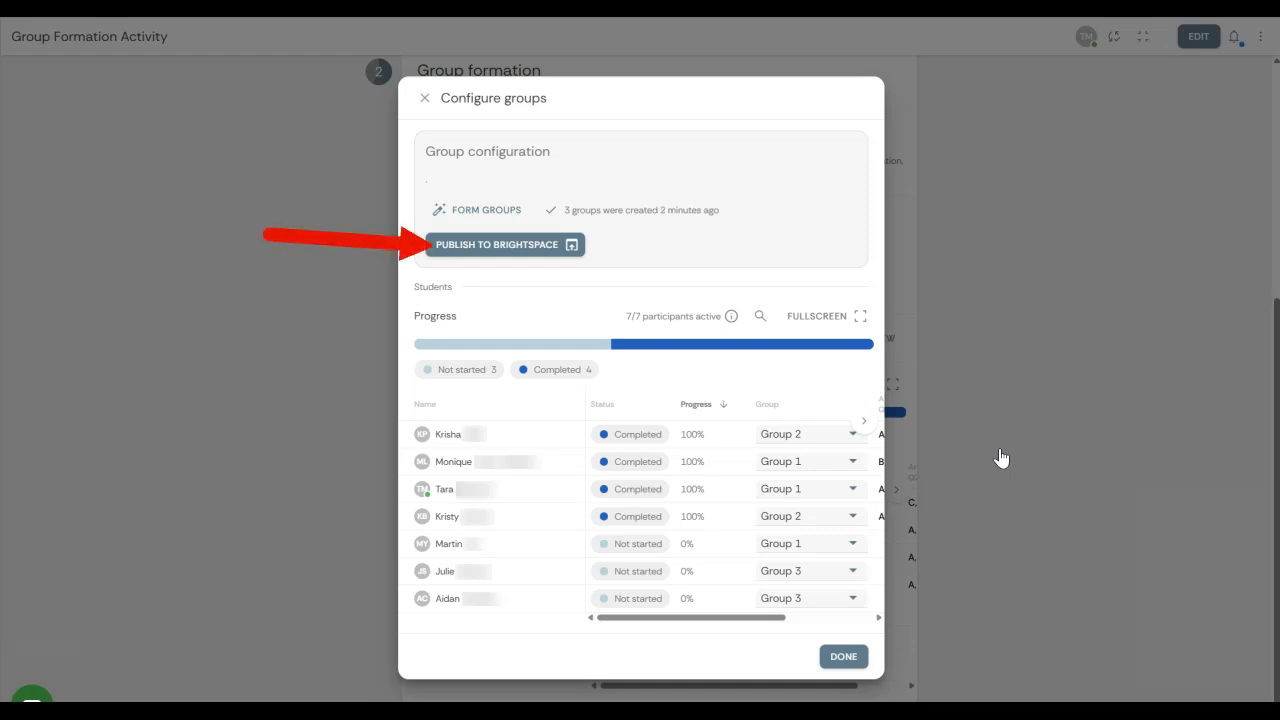
Publish the groups to Brightspace as a group set named "Student Partner Groups".
click(540, 250)
drag(734, 405, 486, 420)
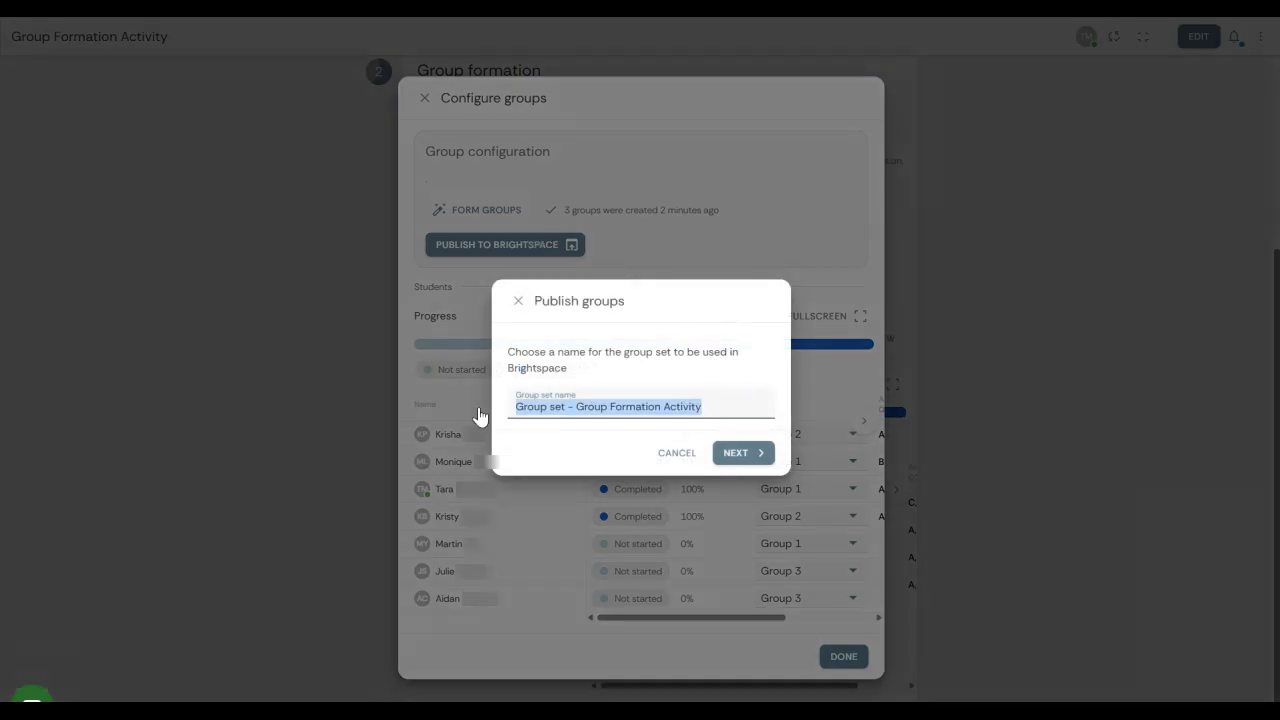
text(Student Parter)
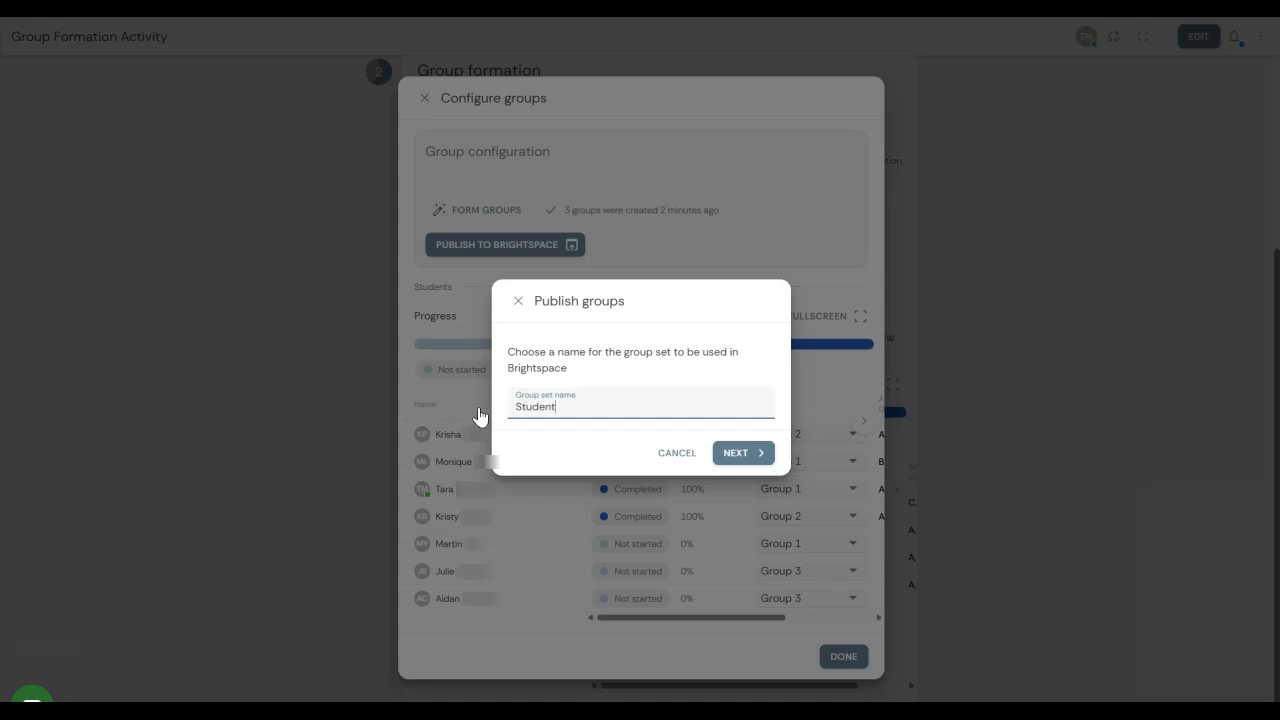
key(BackSpace)
key(BackSpace)
text(ner Groups)
click(765, 455)
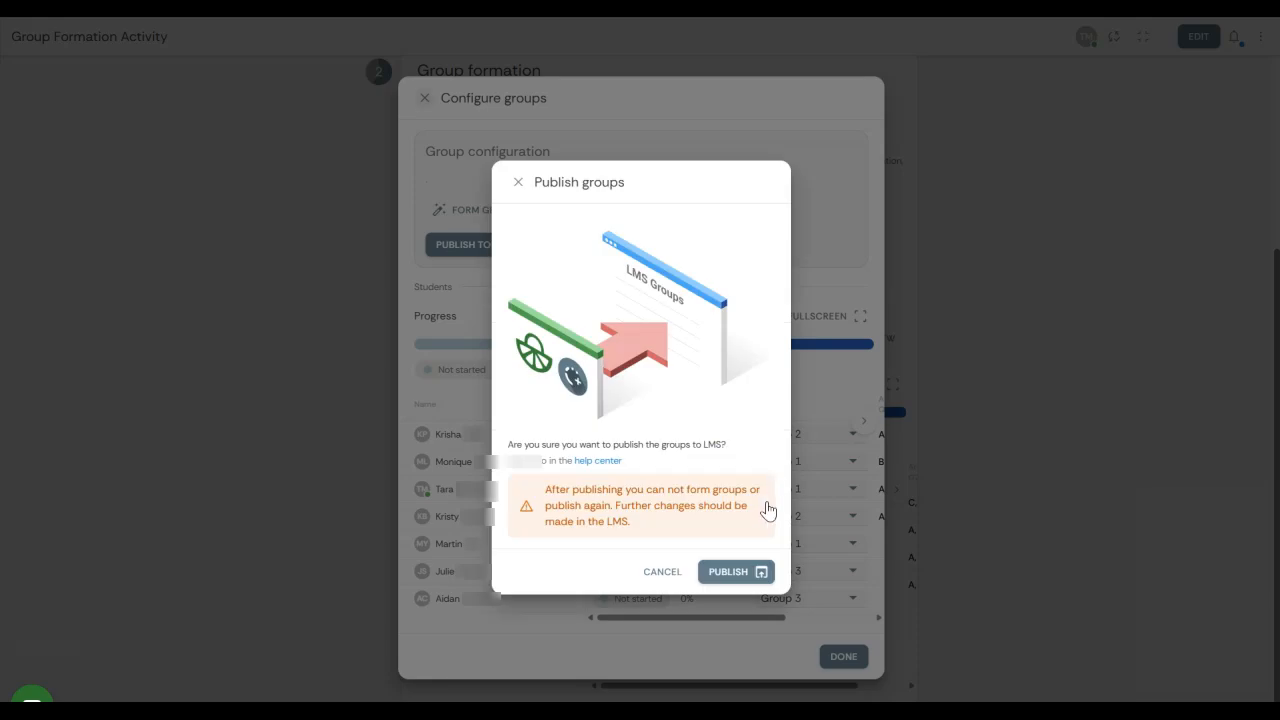
click(734, 577)
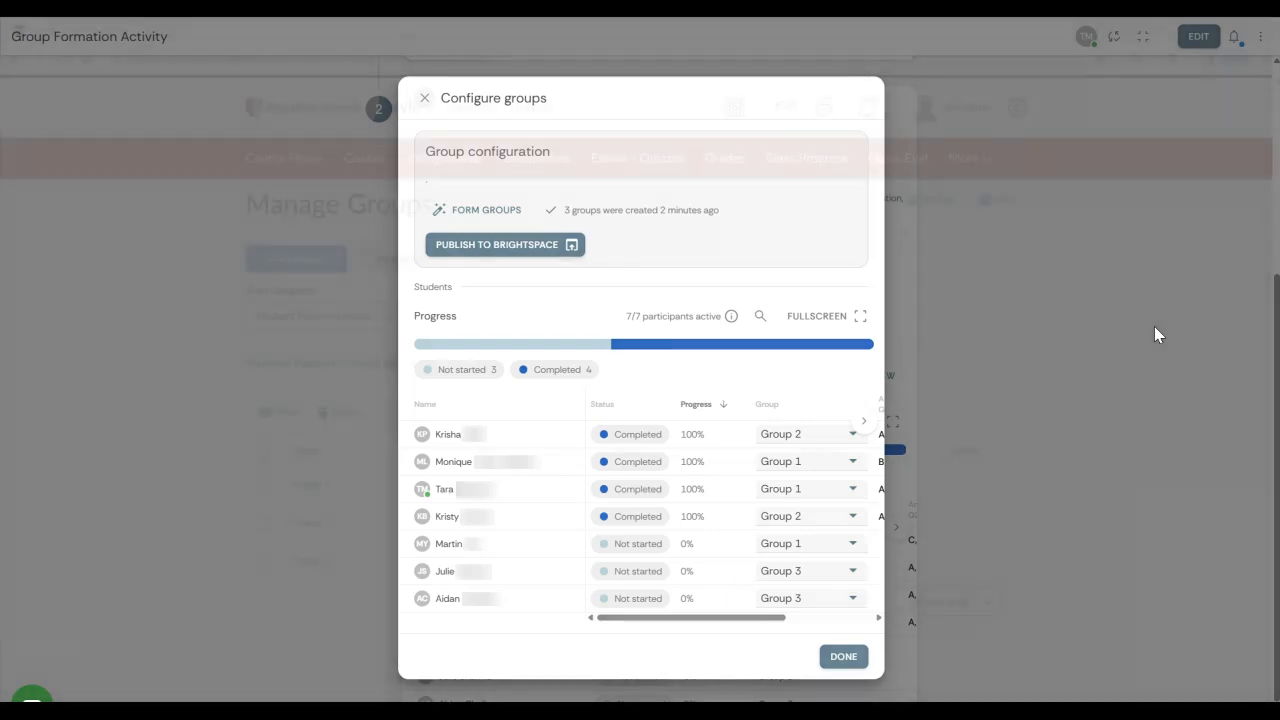